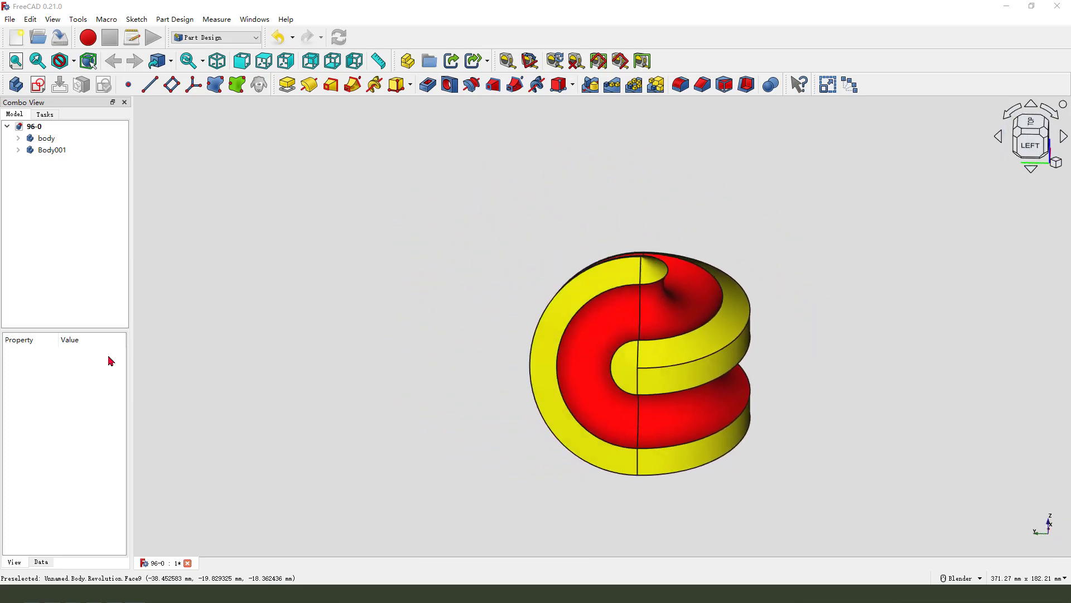
mouse_move(340, 256)
mouse_down()
mouse_move(847, 209)
mouse_move(353, 264)
mouse_up()
mouse_move(185, 250)
mouse_down()
mouse_move(34, 13)
mouse_move(82, 34)
mouse_up()
drag(12, 26, 119, 32)
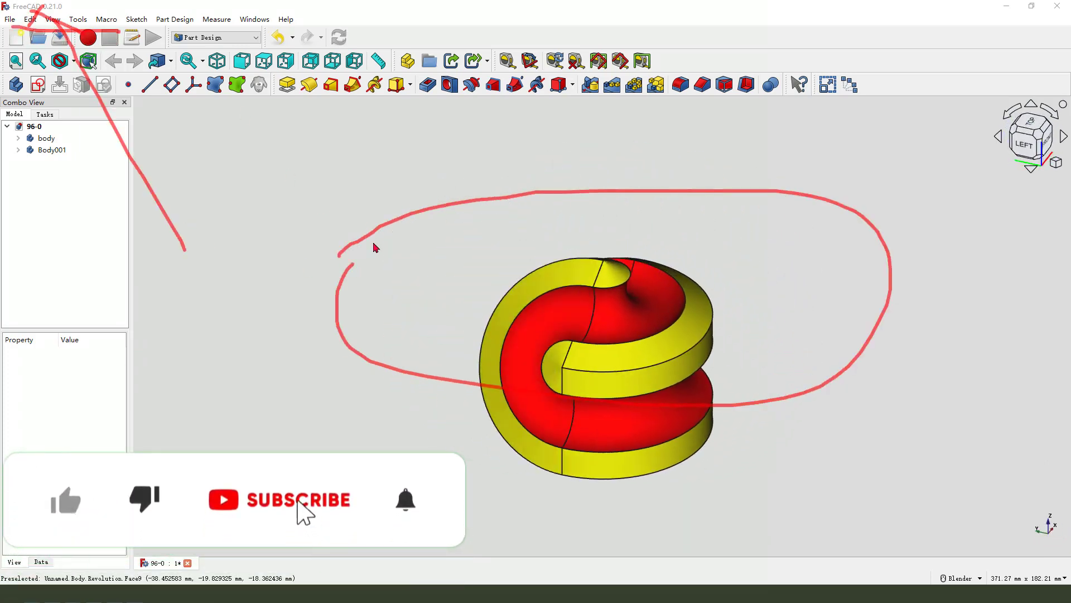
key(Escape)
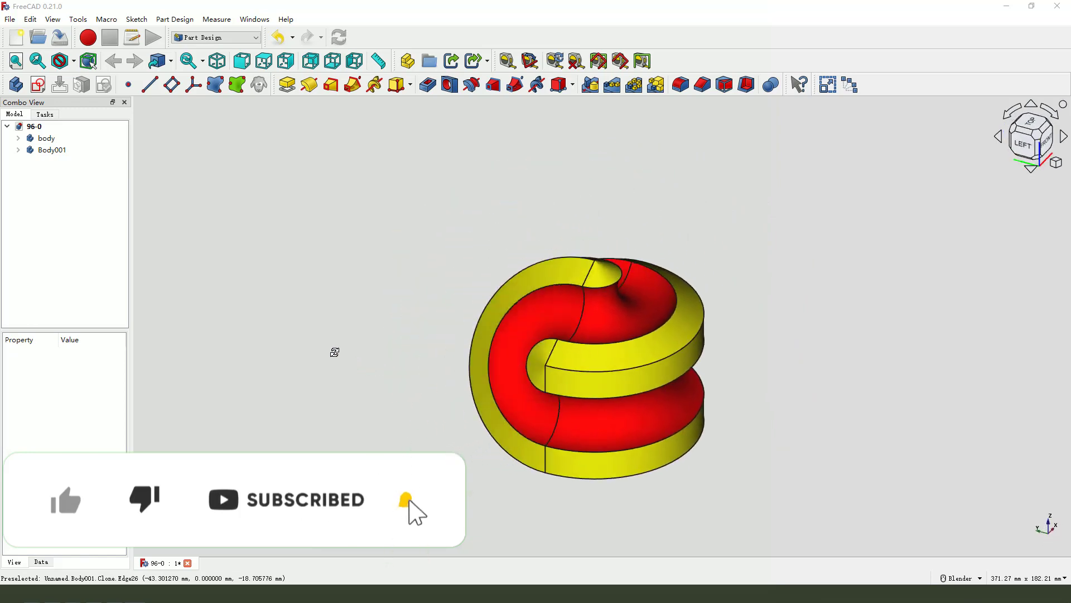
Create a new document with a body and start a sketch on the XZ plane.
click(16, 39)
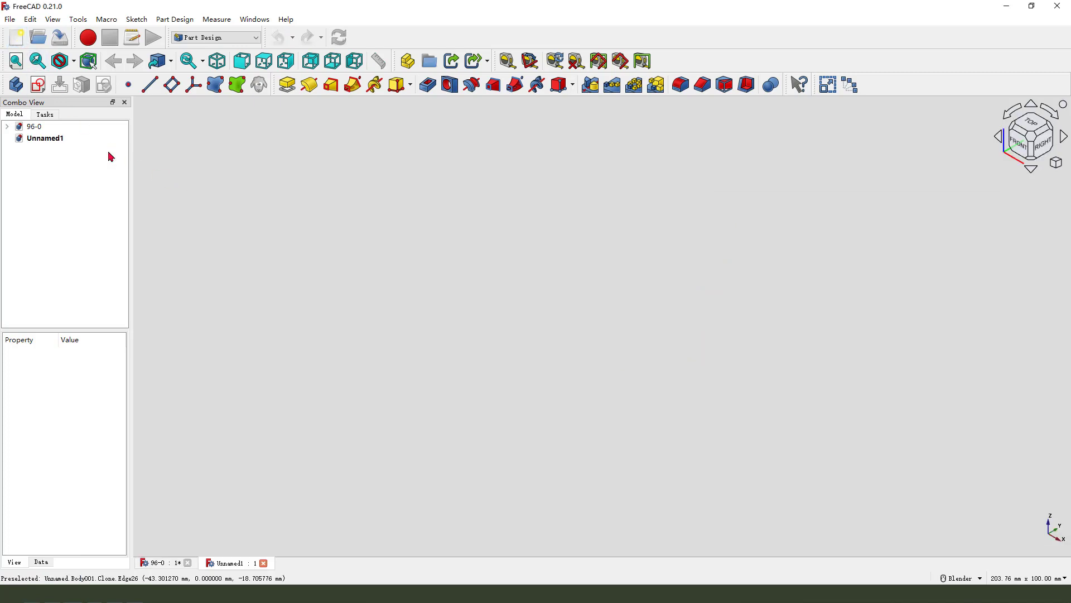
click(17, 85)
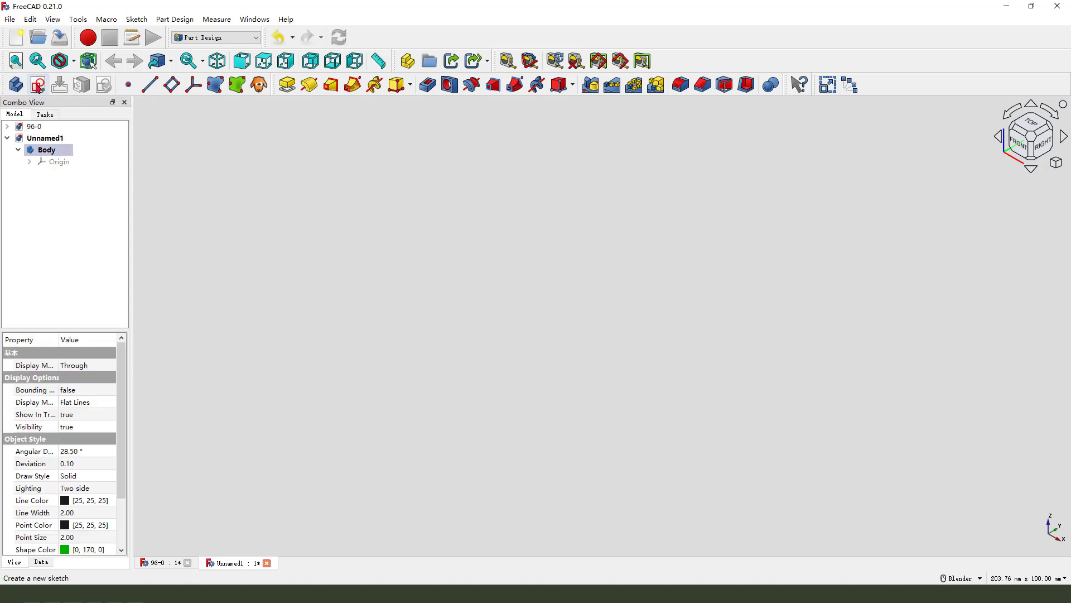
click(38, 86)
scroll(319, 239, down, 1)
middle_drag(418, 255, 428, 250)
drag(433, 161, 484, 208)
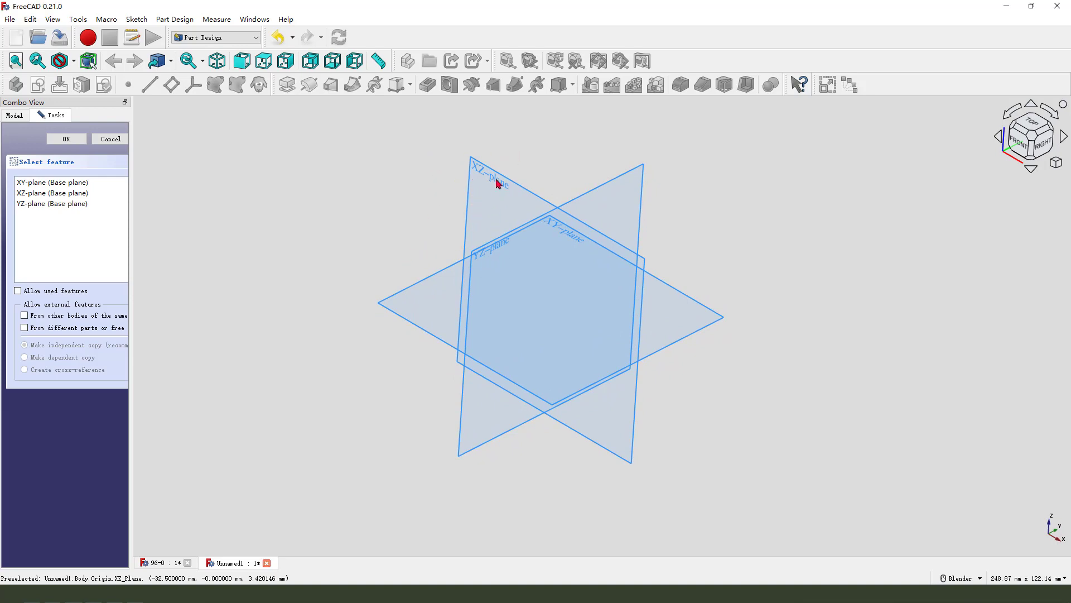
click(471, 173)
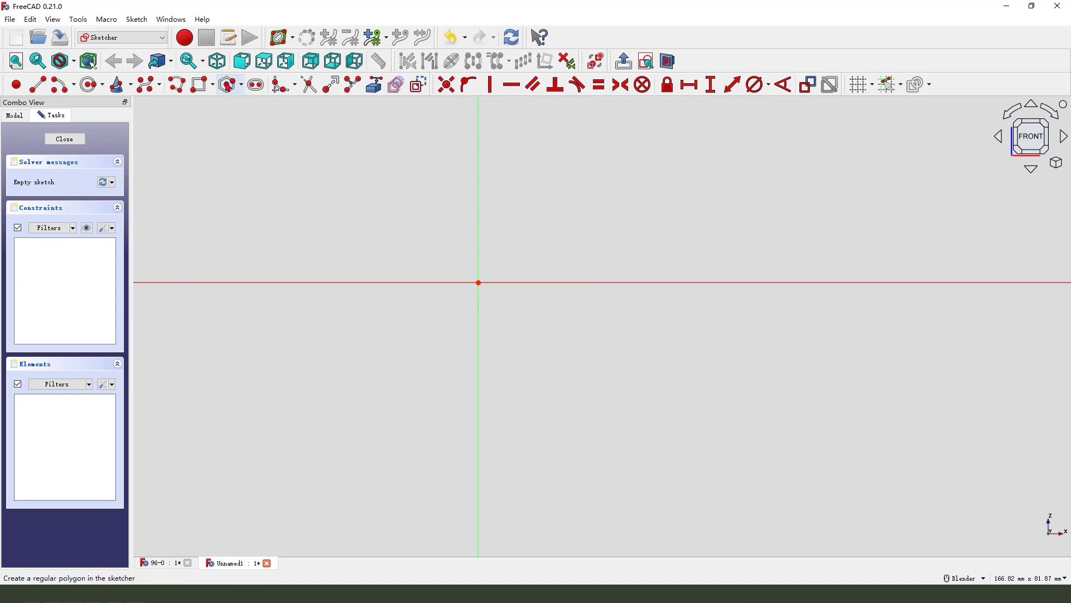
Draw a regular hexagon of about 22 mm radius centred on the origin and constrain its top vertex onto the vertical axis.
click(228, 86)
click(478, 281)
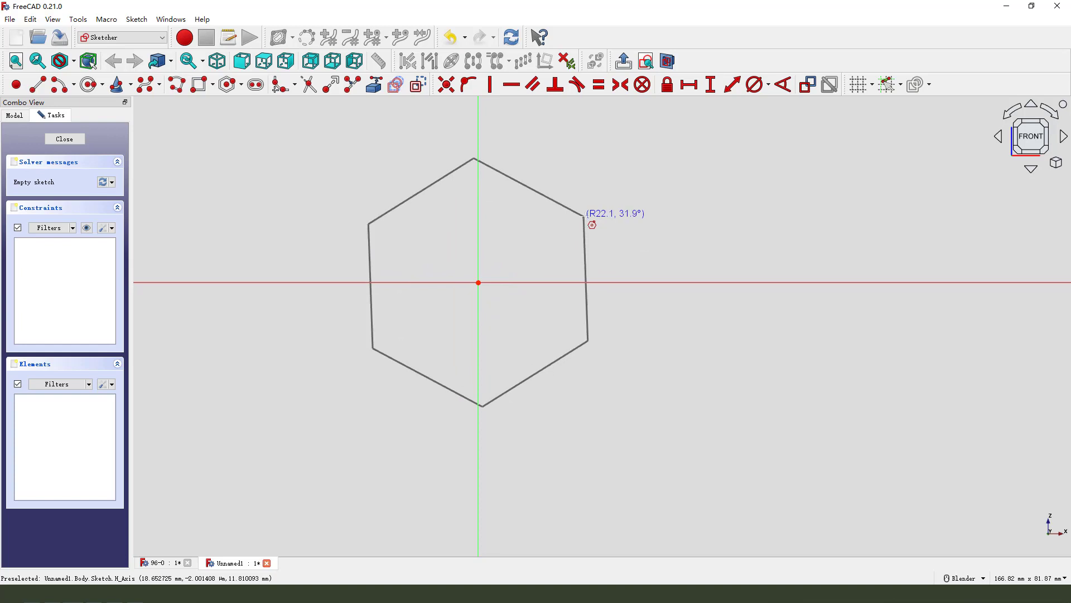
click(584, 217)
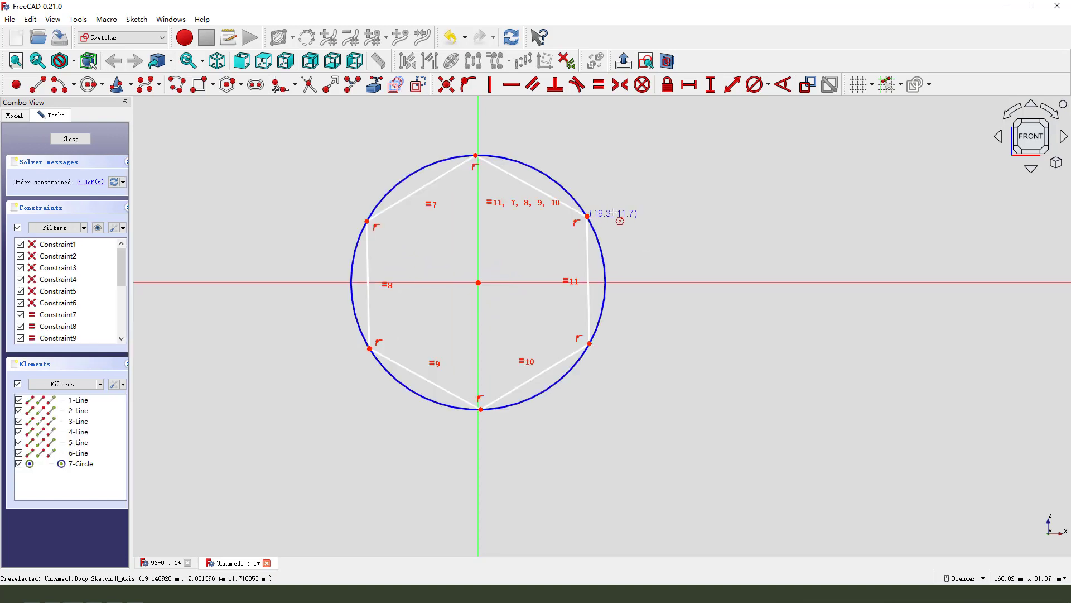
click(475, 157)
click(478, 143)
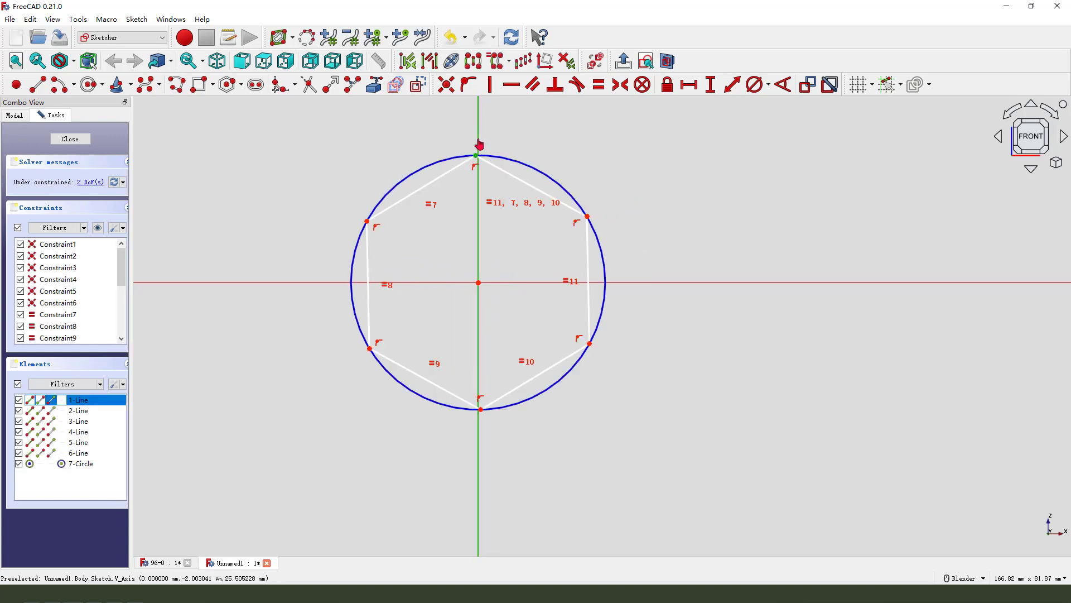
click(477, 87)
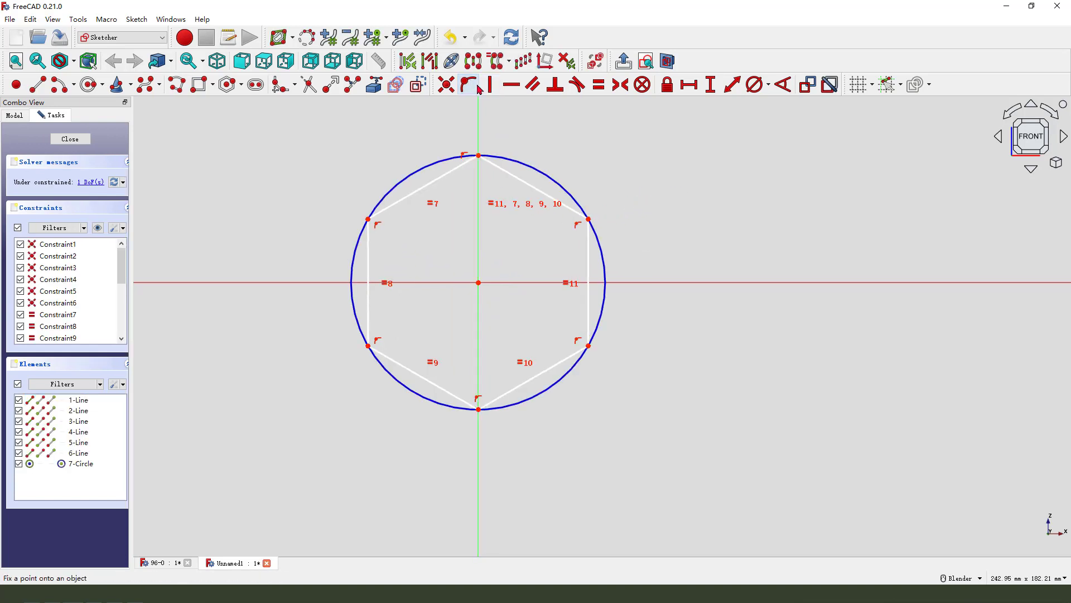
Set the vertical distance between the hexagon's top and bottom vertices to 100 mm and place the dimension beside the hexagon.
click(478, 156)
click(479, 410)
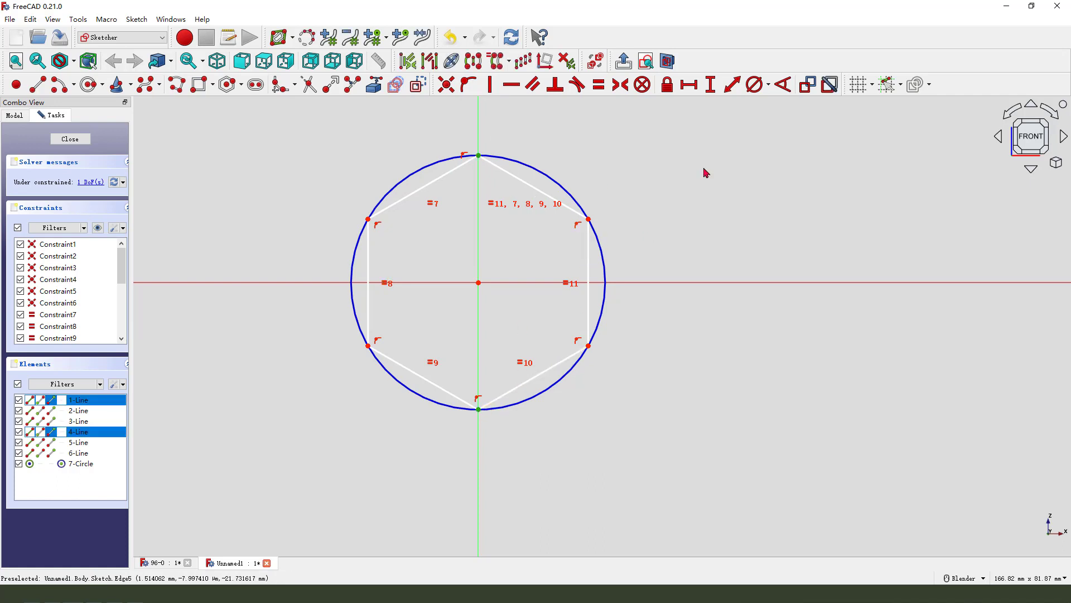
click(710, 85)
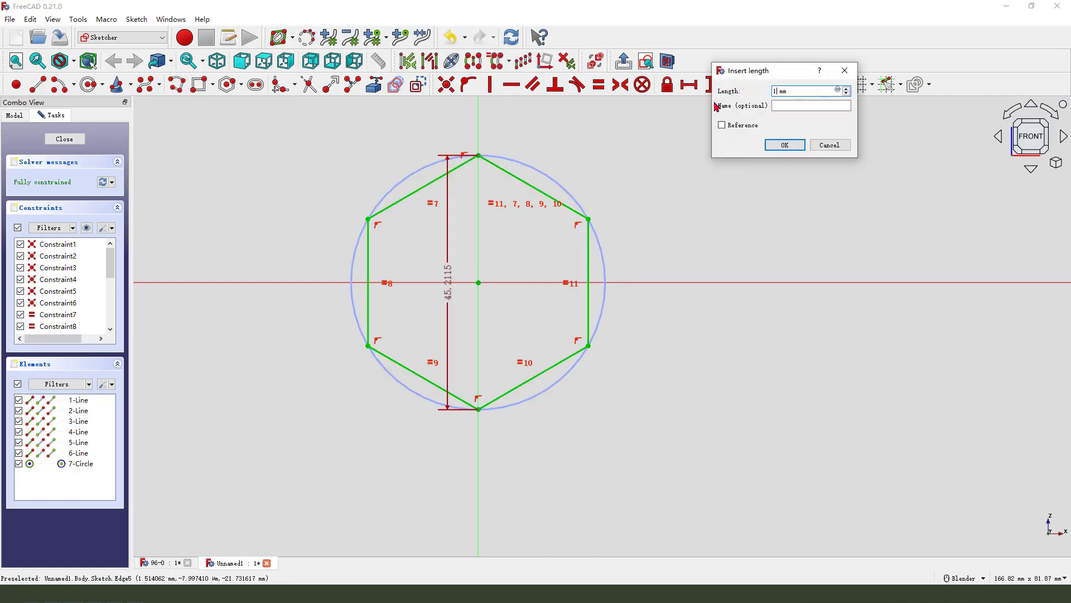
text(100)
key(Return)
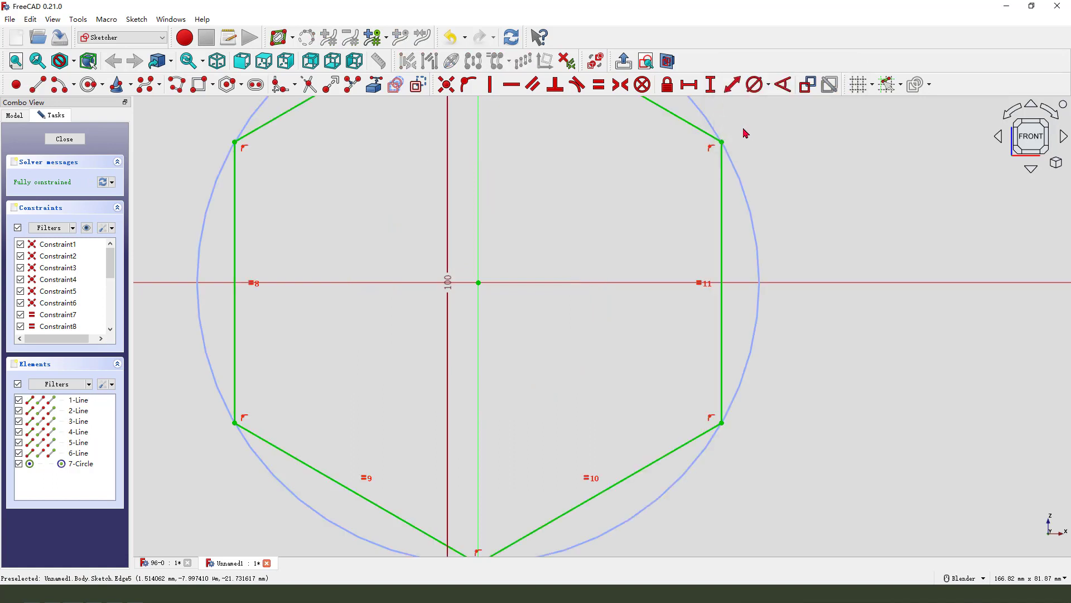
scroll(570, 237, down, 3)
drag(503, 262, 325, 227)
scroll(341, 324, down, 2)
scroll(498, 226, up, 2)
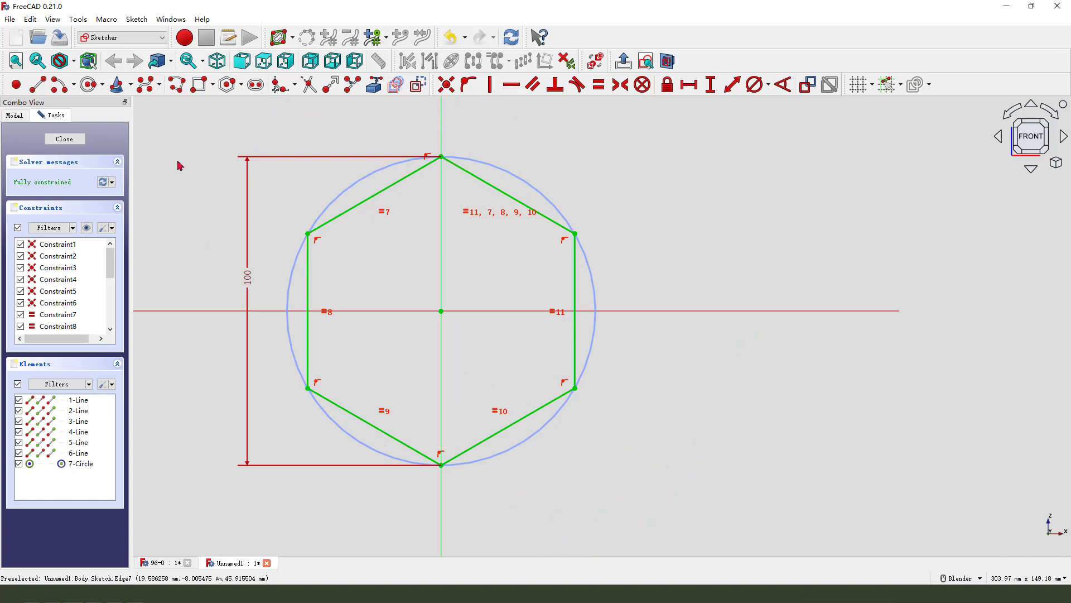
Draw three circles centred on the hexagon's upper-right, right and lower-right edges, one on each edge.
click(90, 85)
click(494, 187)
click(512, 229)
click(574, 283)
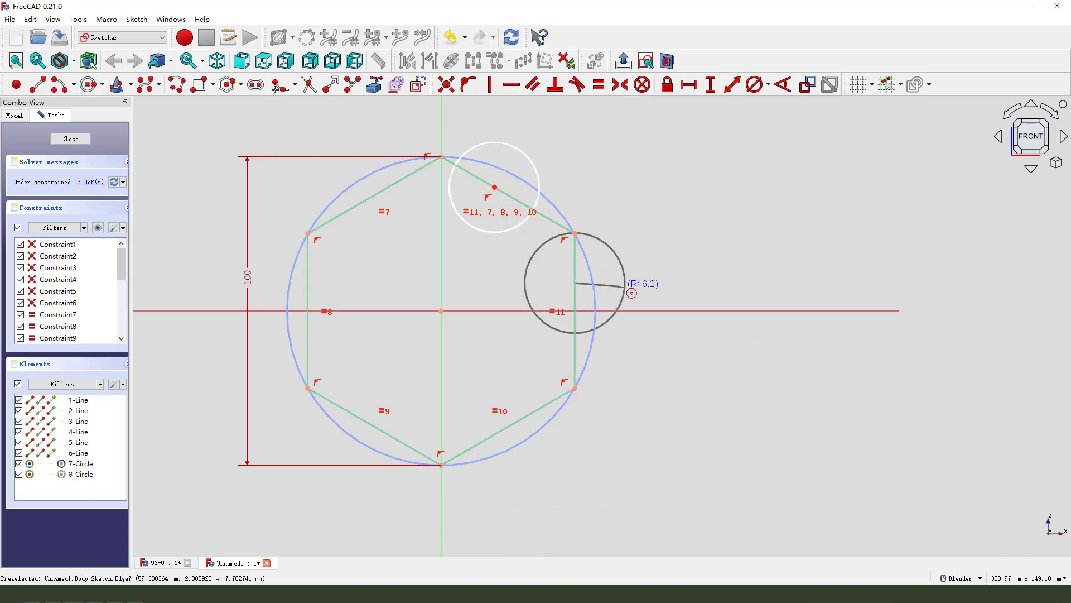
click(592, 292)
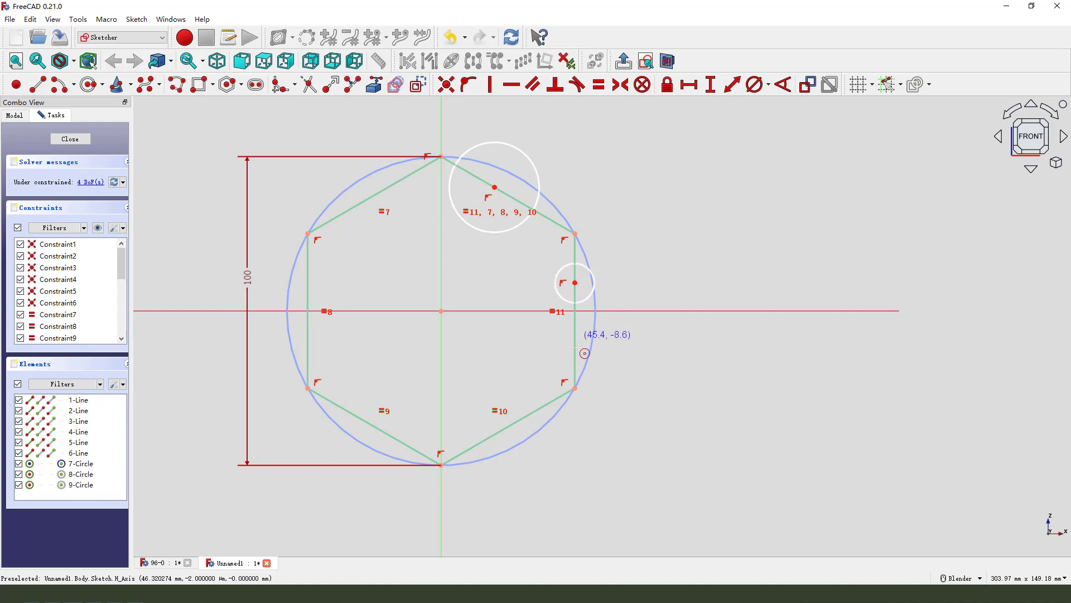
click(508, 428)
click(537, 466)
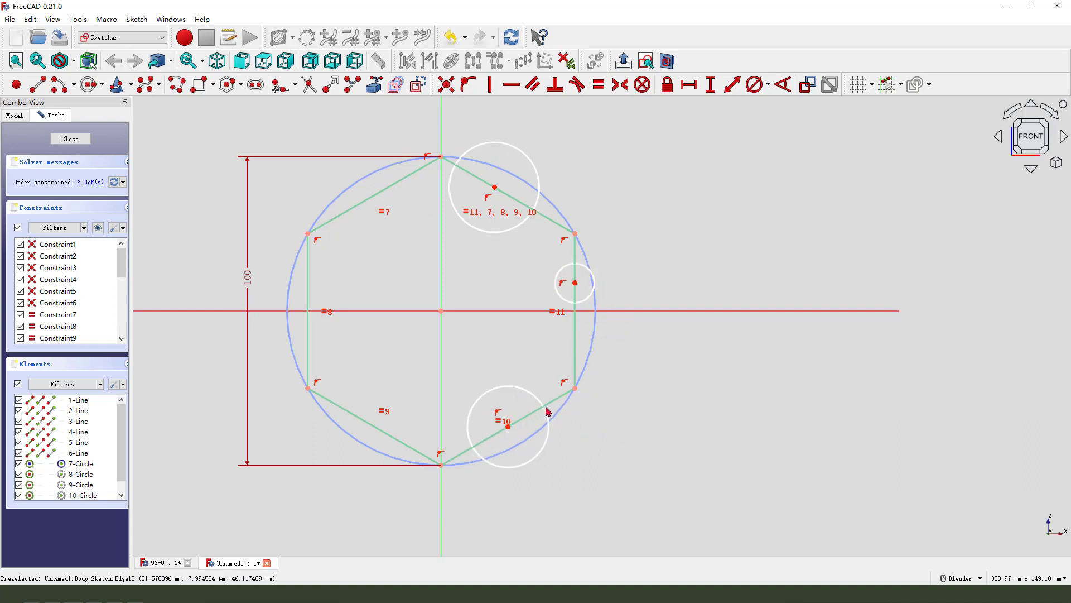
Constrain the three circles on the hexagon's right-hand edges to equal radius.
click(536, 401)
click(566, 274)
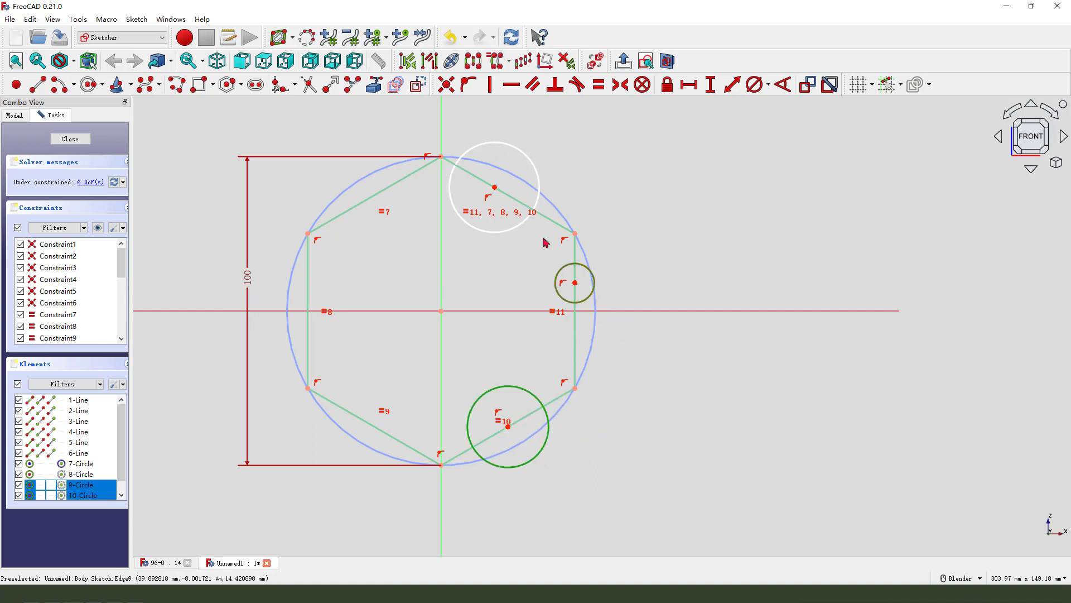
click(526, 225)
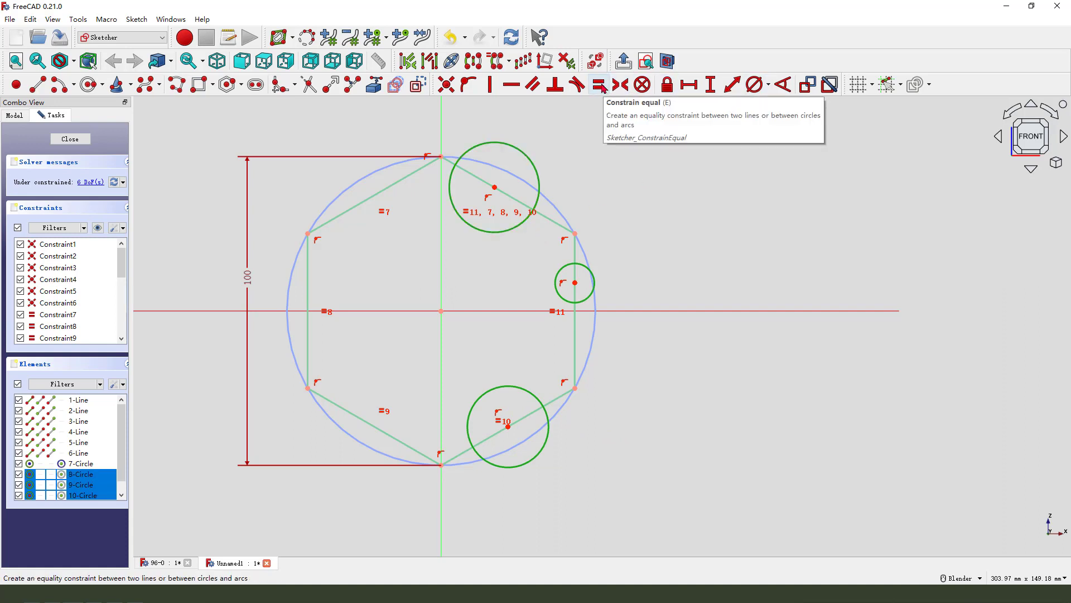
click(601, 87)
Convert the hexagon's upper-left, left and lower-left edges to construction geometry.
scroll(584, 241, up, 1)
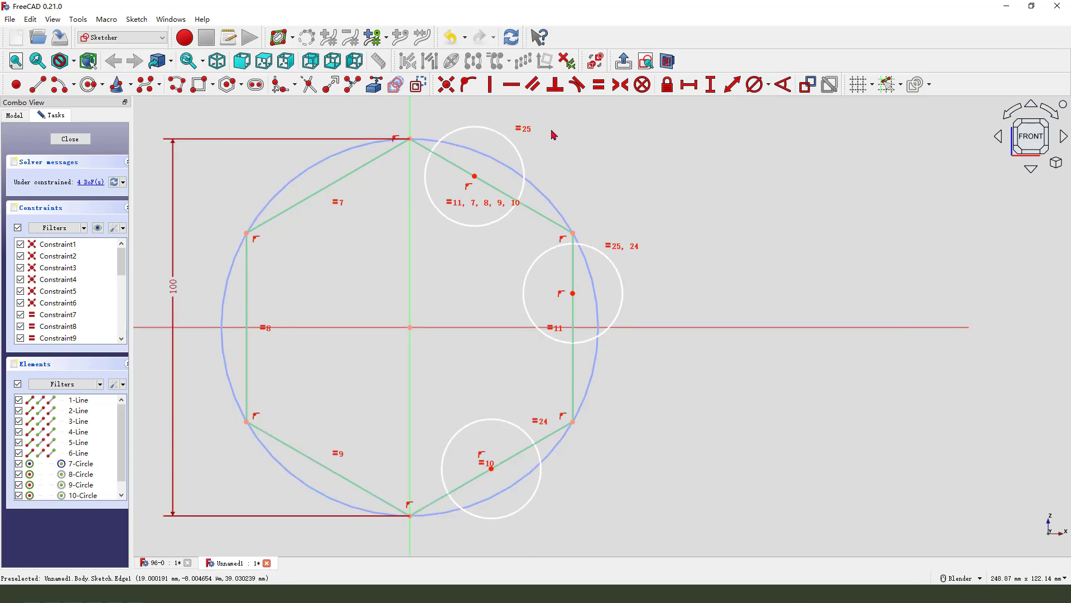
scroll(505, 222, down, 1)
click(353, 197)
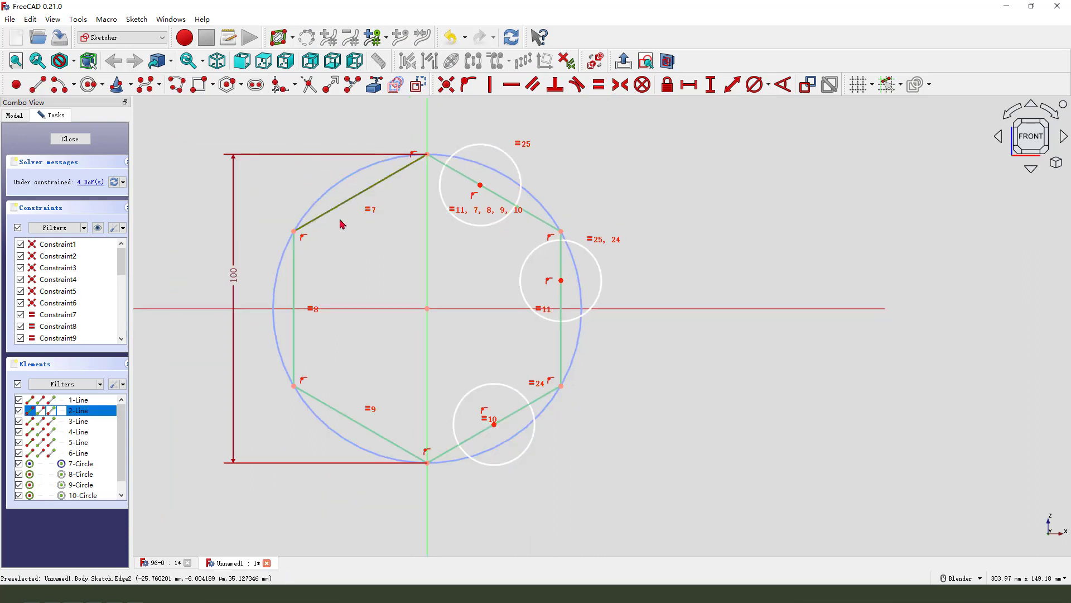
click(295, 263)
click(318, 399)
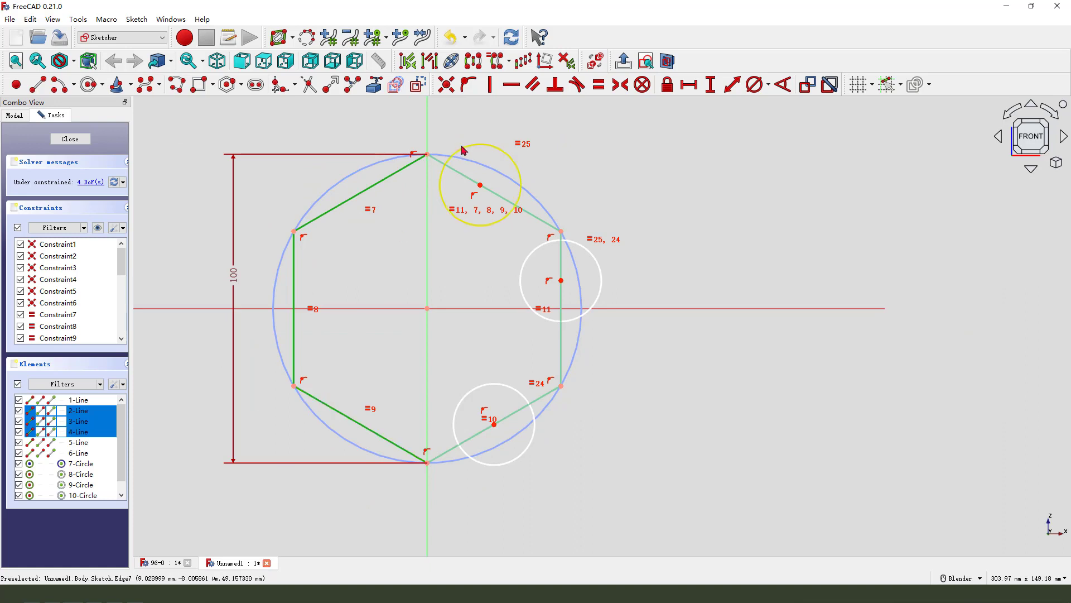
click(418, 85)
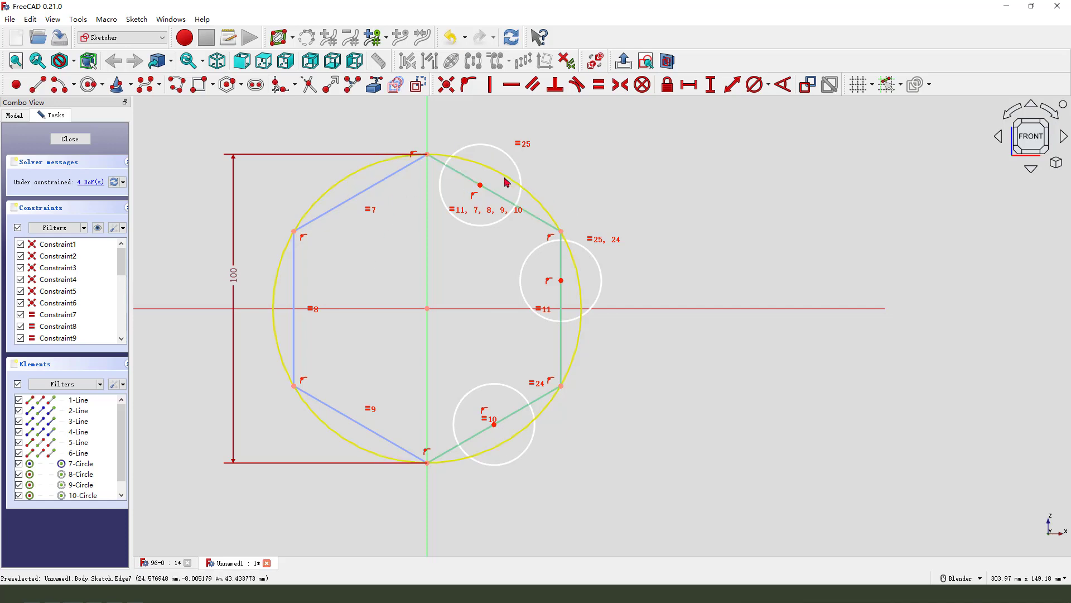
Trim the upper-right circle's outer part and the hexagon edge inside it, leaving an inward arc.
click(302, 90)
click(466, 146)
scroll(458, 164, up, 2)
scroll(456, 166, up, 1)
click(441, 158)
click(568, 226)
click(524, 218)
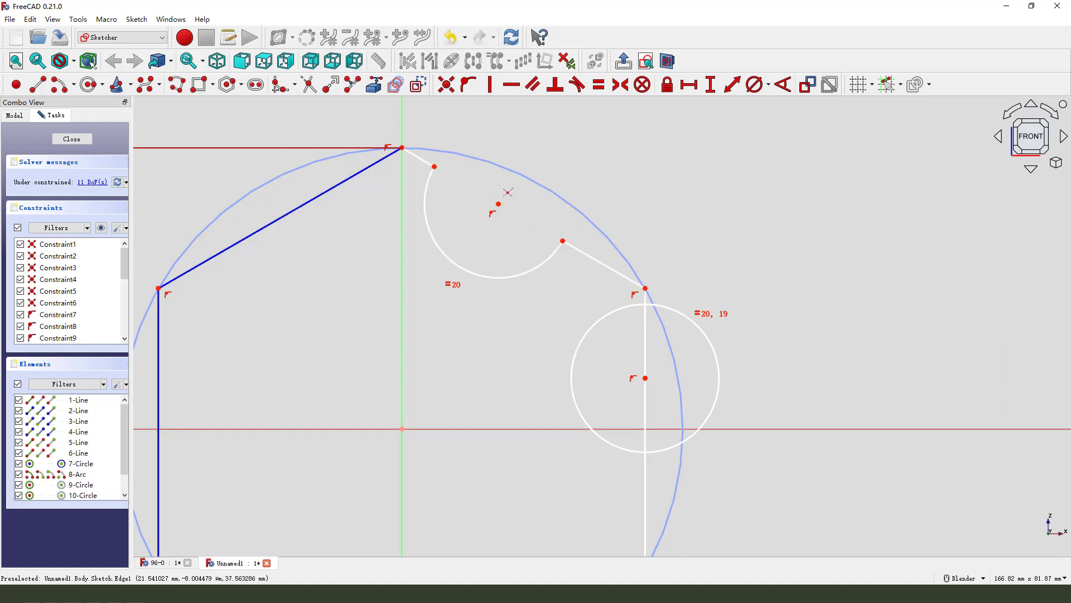
Trim the outer part of the circle on the vertical right edge and the edge portion inside it.
scroll(518, 208, down, 2)
click(635, 304)
click(603, 355)
click(590, 337)
Trim the lower-right circle's outer part, its leftover piece and the edge inside it, leaving an inward arc.
scroll(548, 258, down, 2)
scroll(577, 257, up, 5)
scroll(614, 206, down, 5)
click(575, 453)
scroll(561, 430, up, 2)
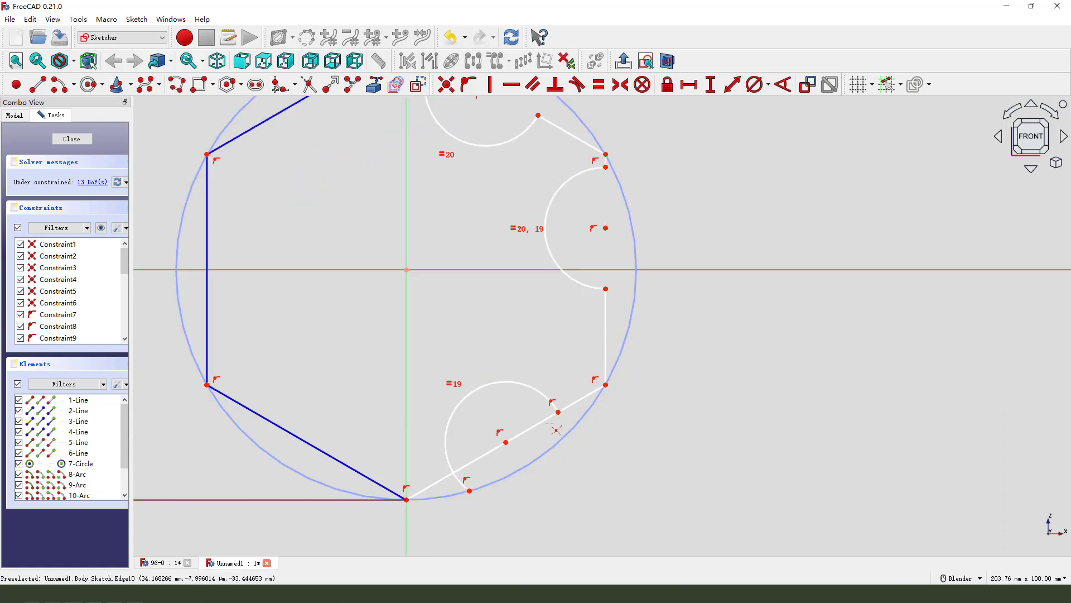
click(542, 421)
click(462, 482)
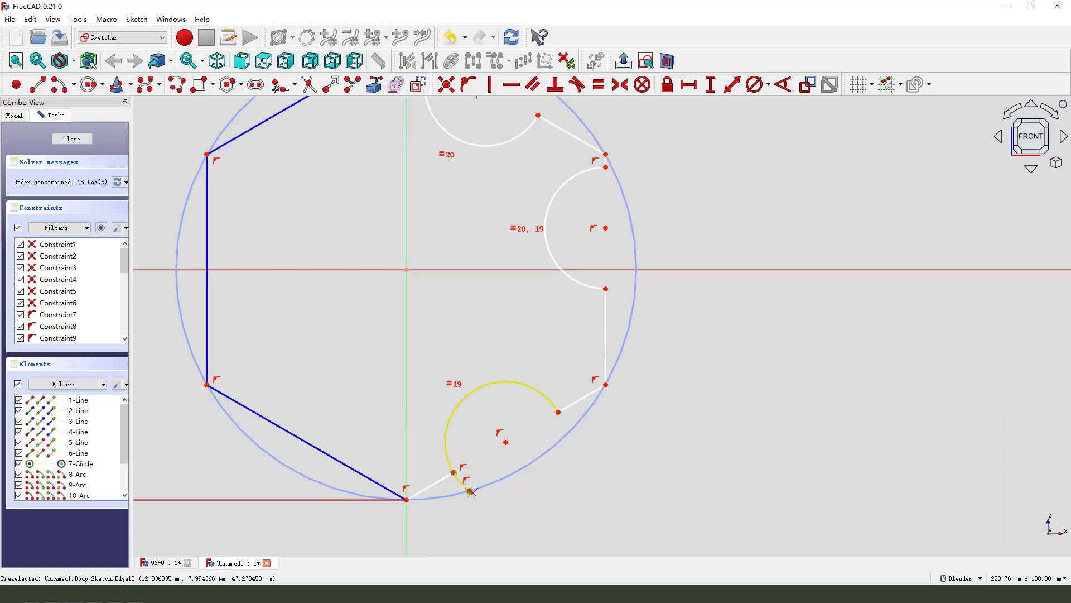
scroll(559, 355, down, 3)
scroll(457, 426, up, 2)
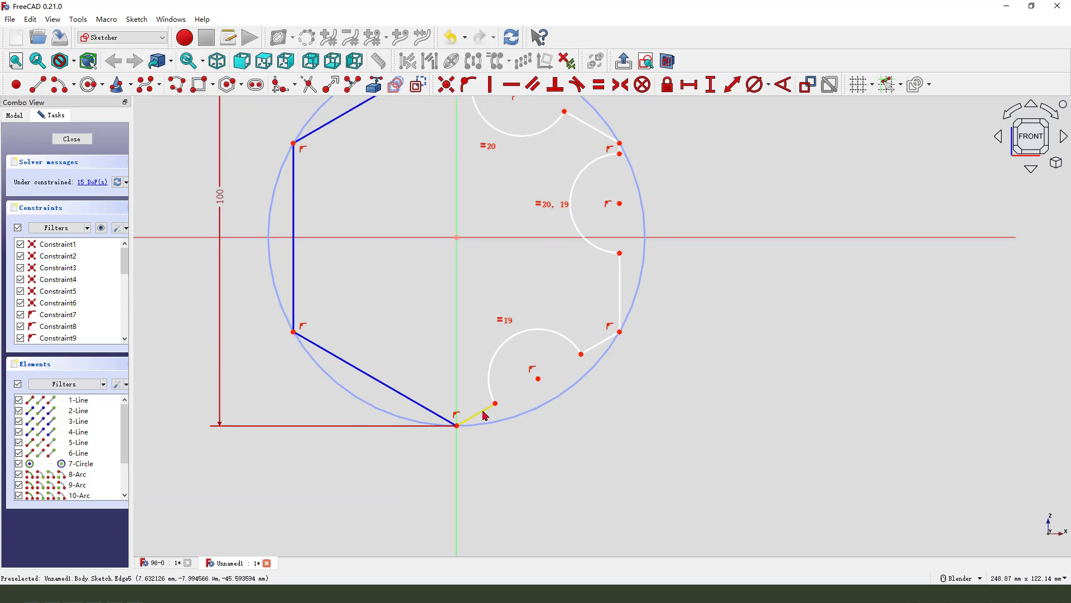
Constrain all the remaining straight edge segments beside the three arcs to equal length.
click(479, 412)
click(600, 343)
click(619, 279)
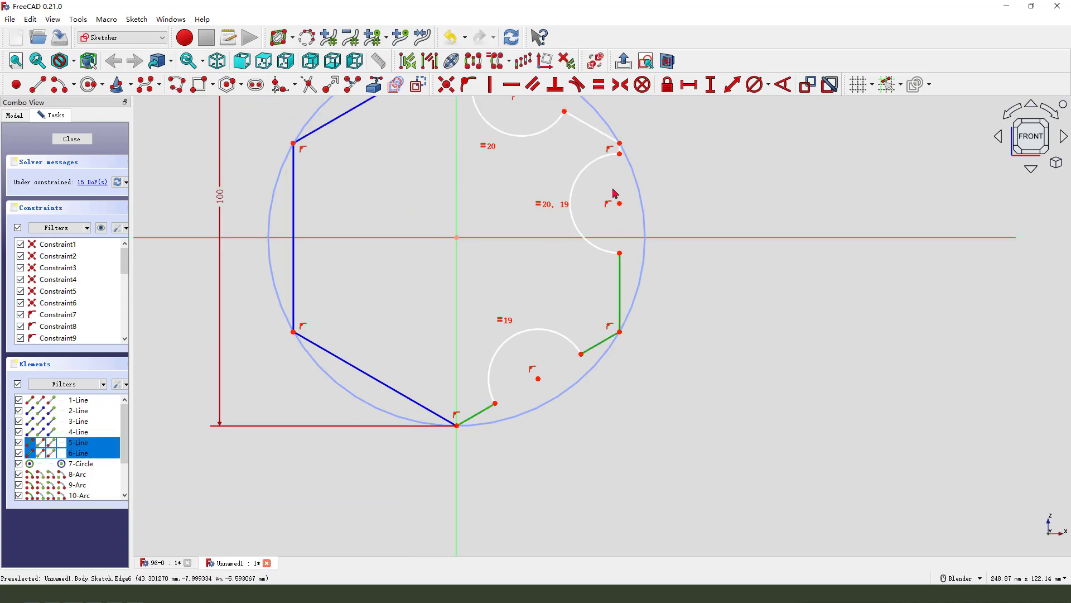
scroll(616, 151, up, 2)
scroll(620, 152, down, 3)
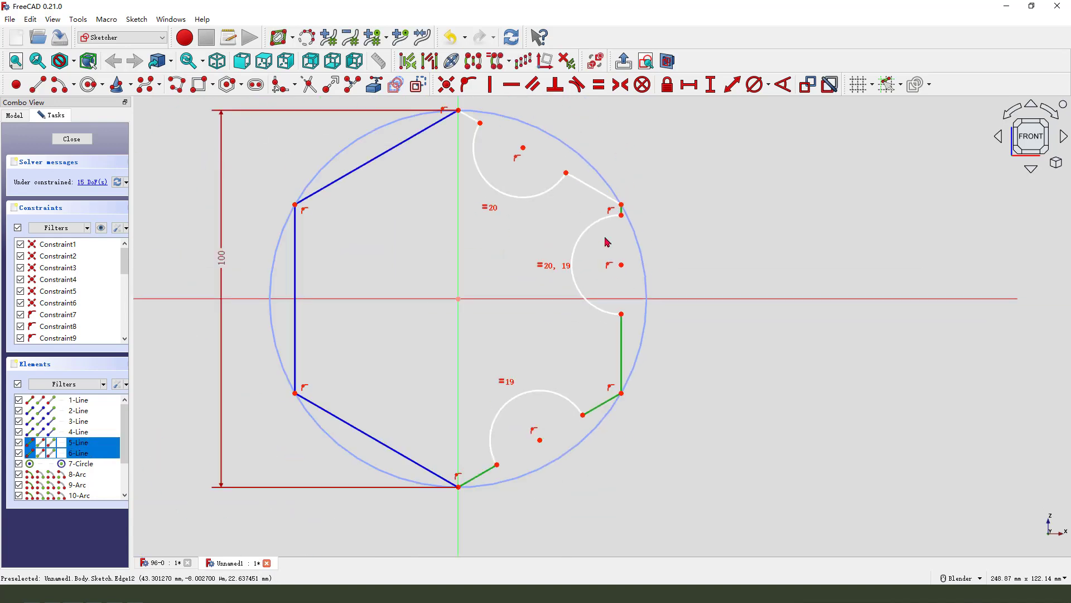
click(592, 188)
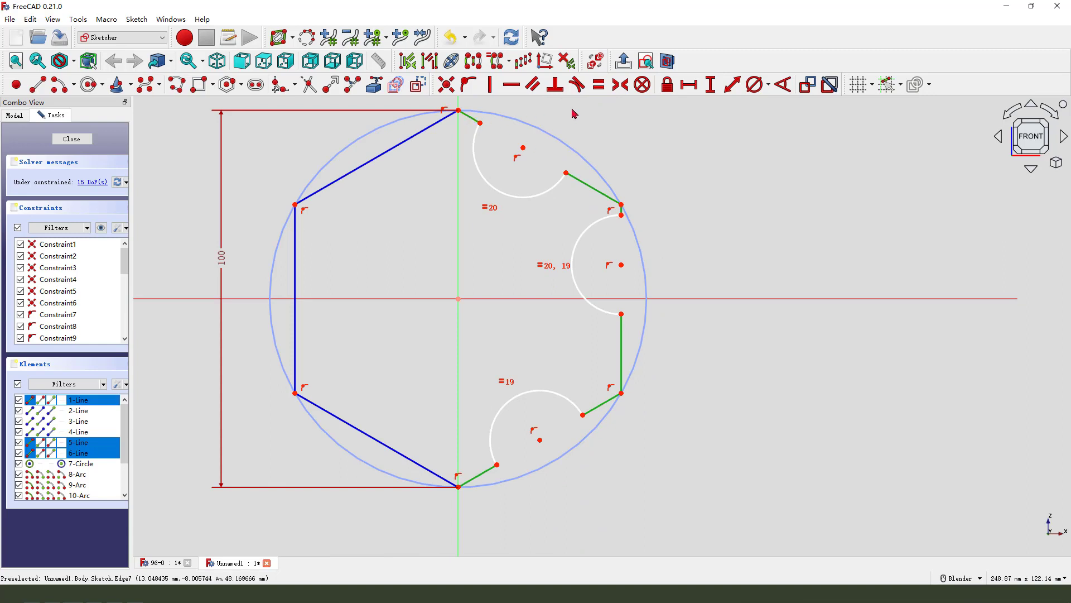
click(599, 84)
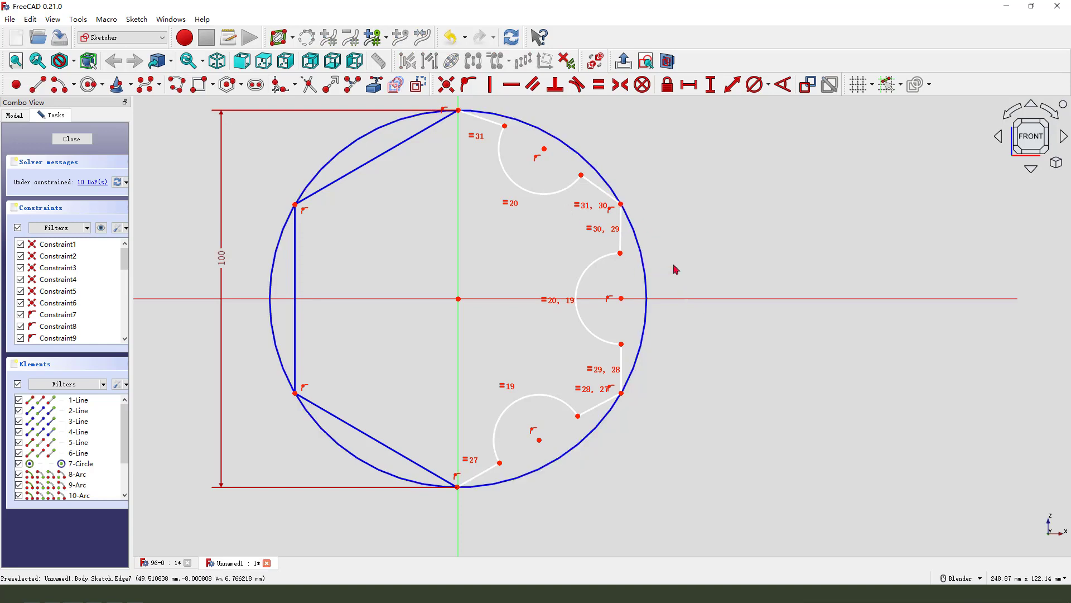
Constrain the upper arc's left endpoint onto the line of the upper-right edge's outer segment.
click(504, 127)
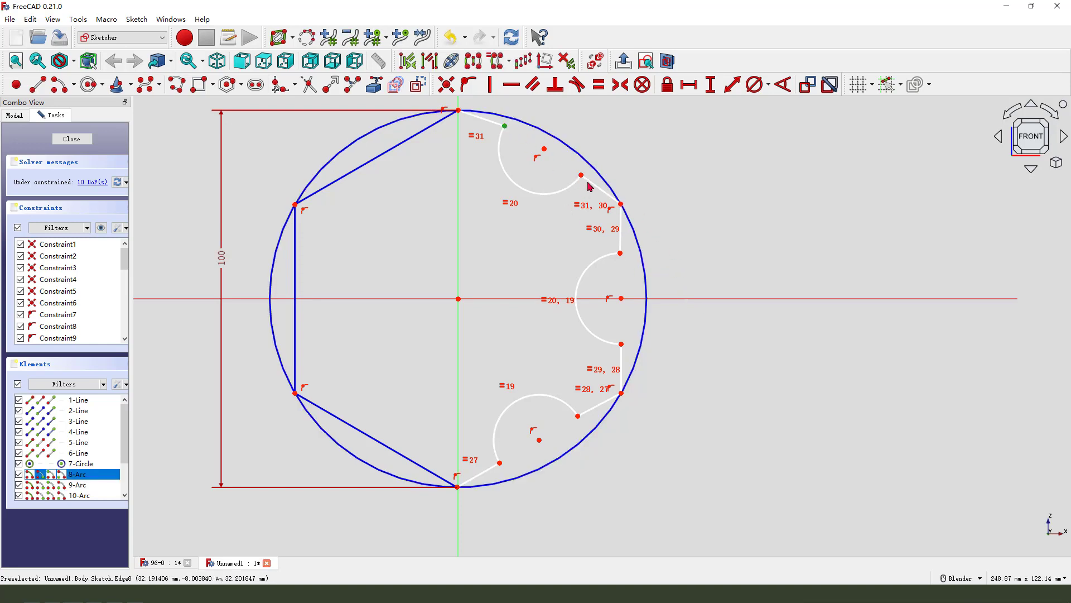
click(587, 182)
click(467, 84)
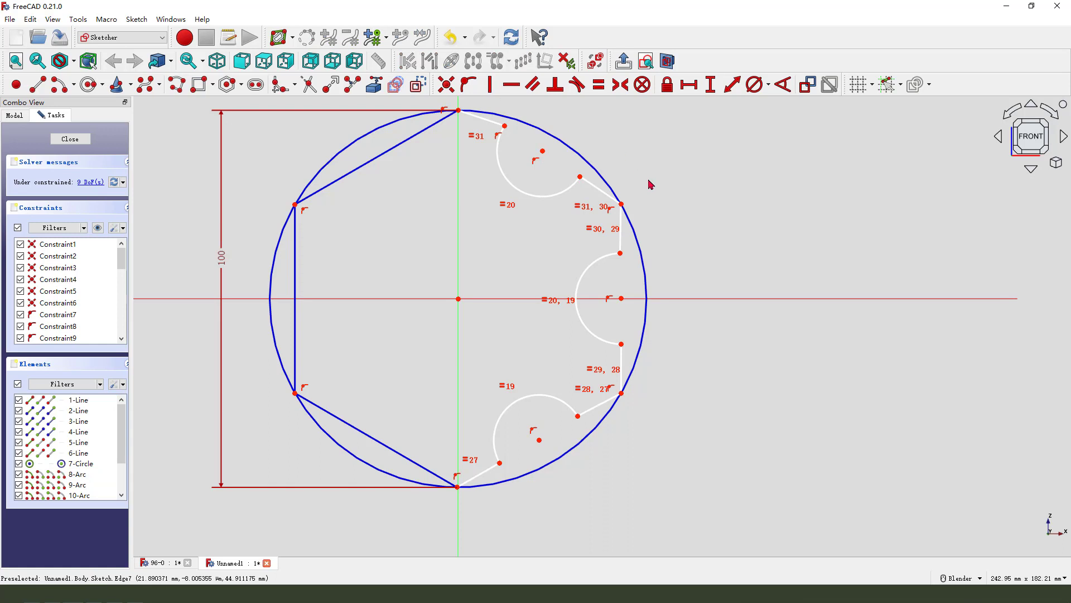
Constrain the lower arc's right endpoint onto the line of the edge segment at the hexagon's bottom vertex.
drag(578, 420, 573, 411)
click(573, 412)
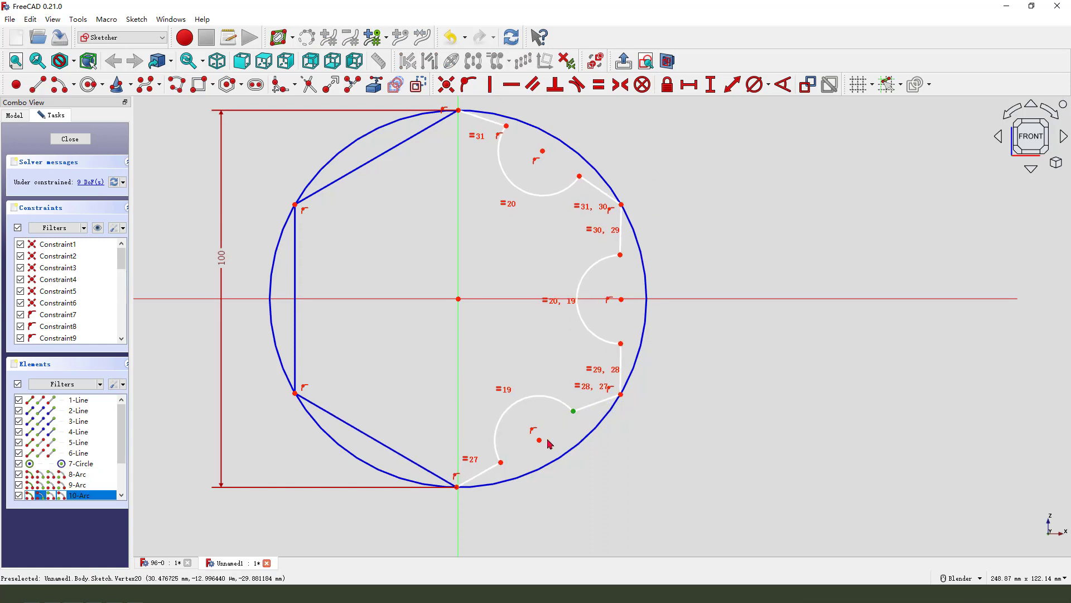
click(487, 477)
click(471, 86)
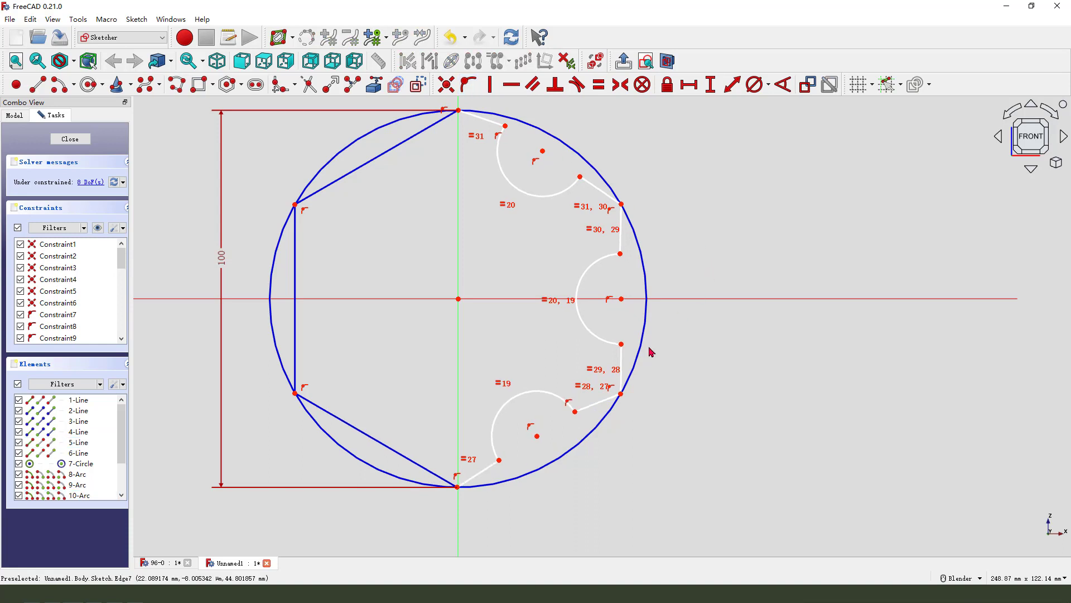
Constrain the middle arc's lower endpoint onto the line of the vertical edge segment above that arc.
drag(612, 351, 623, 362)
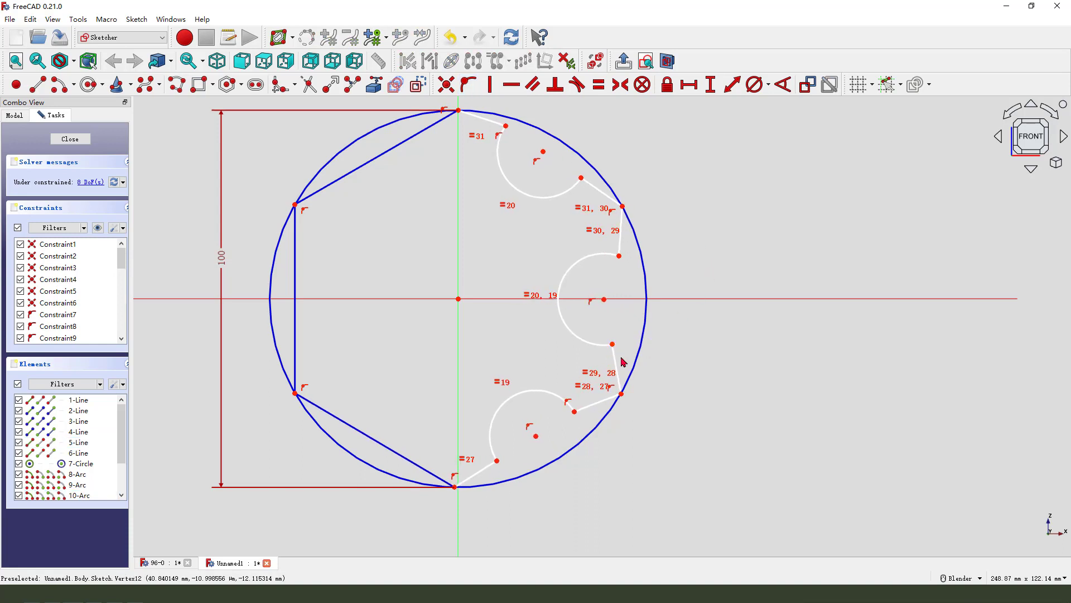
click(613, 344)
click(619, 233)
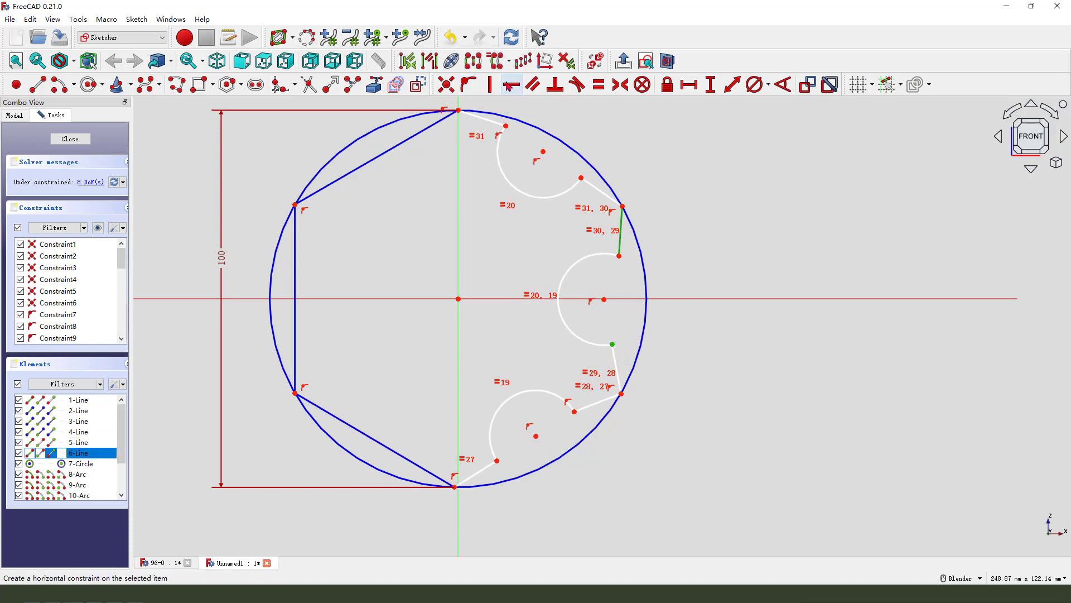
click(469, 85)
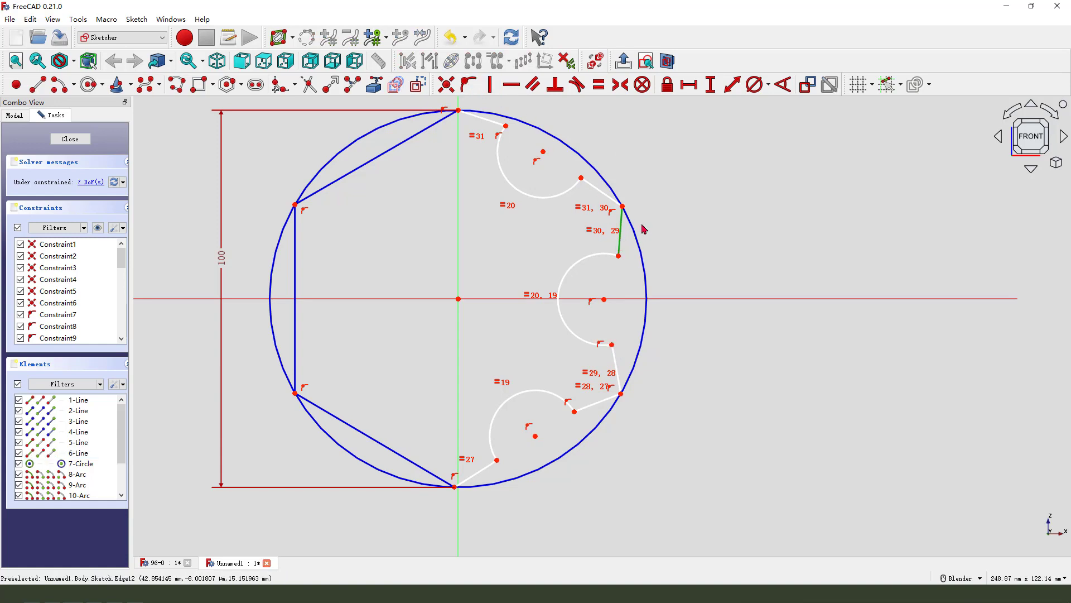
Try to apply the same point-on-line constraint again between the middle arc's lower endpoint and the upper vertical segment, and undo it.
click(612, 345)
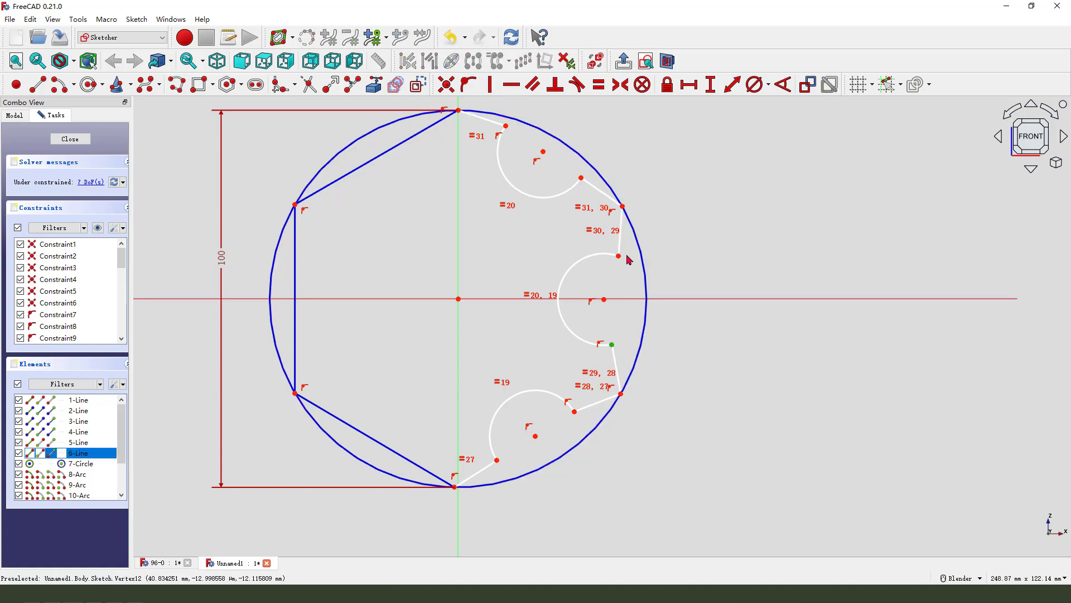
click(618, 241)
click(468, 85)
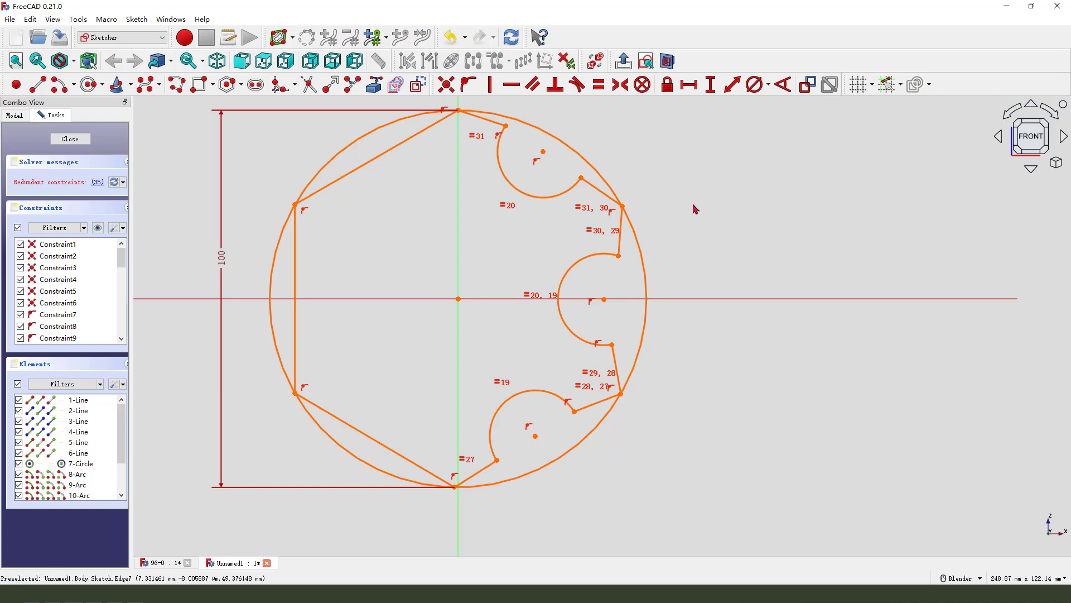
click(450, 37)
Constrain the two edge segments above and below the middle arc to be vertical.
click(619, 241)
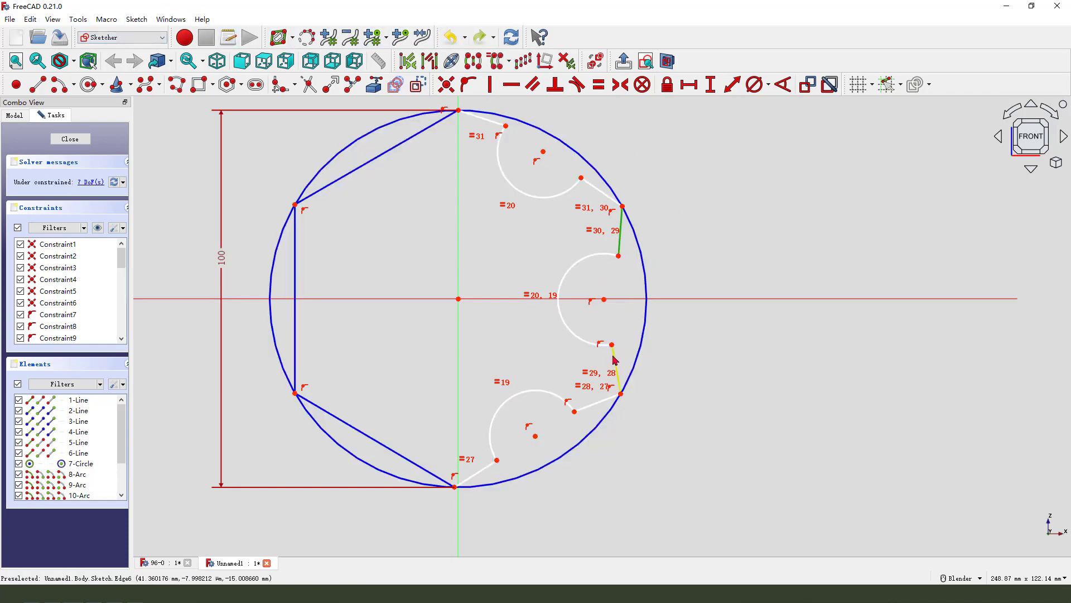
click(616, 368)
click(490, 85)
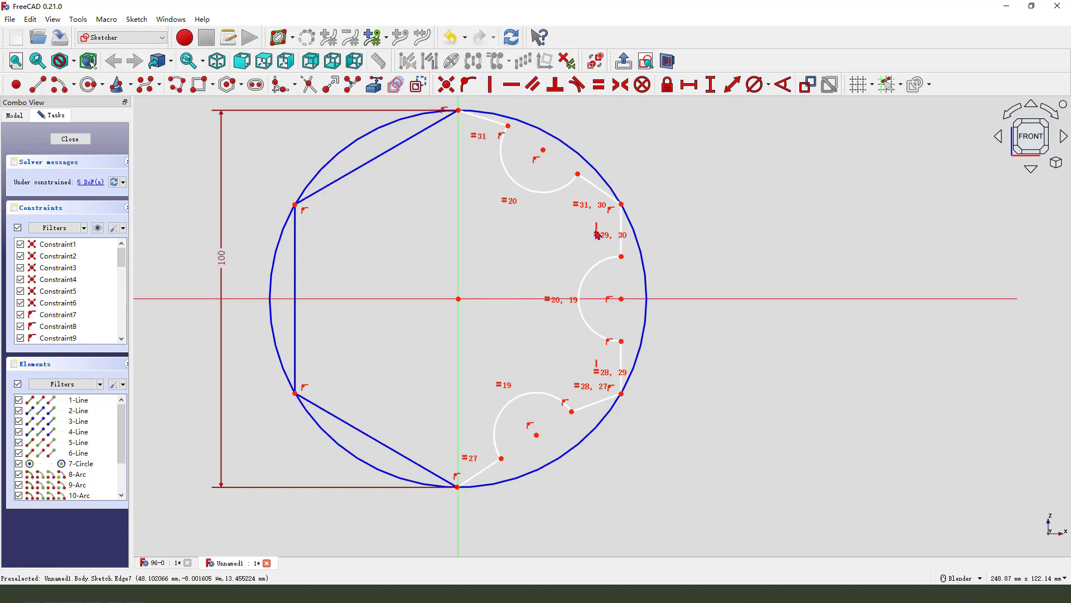
Make the two edge segments beside the upper arc parallel, and likewise the two segments beside the lower arc.
drag(508, 126, 505, 138)
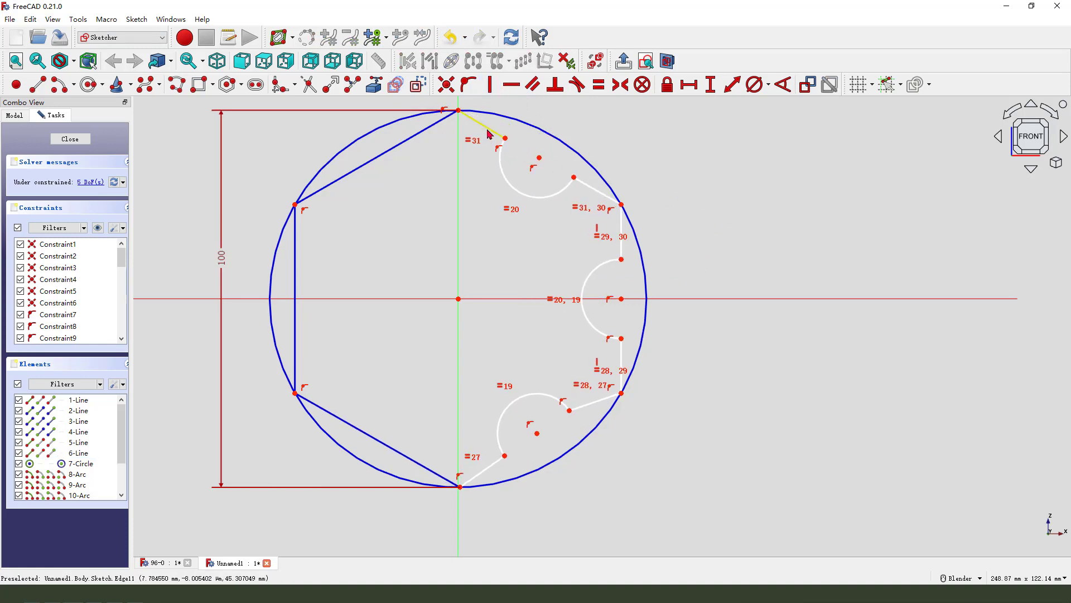
click(487, 133)
click(597, 191)
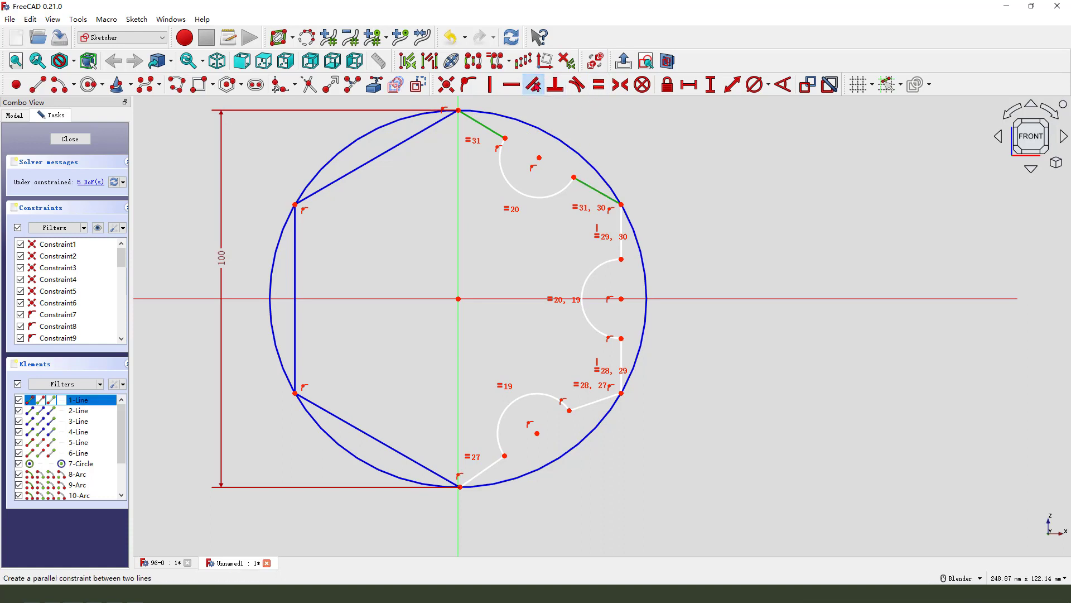
click(534, 84)
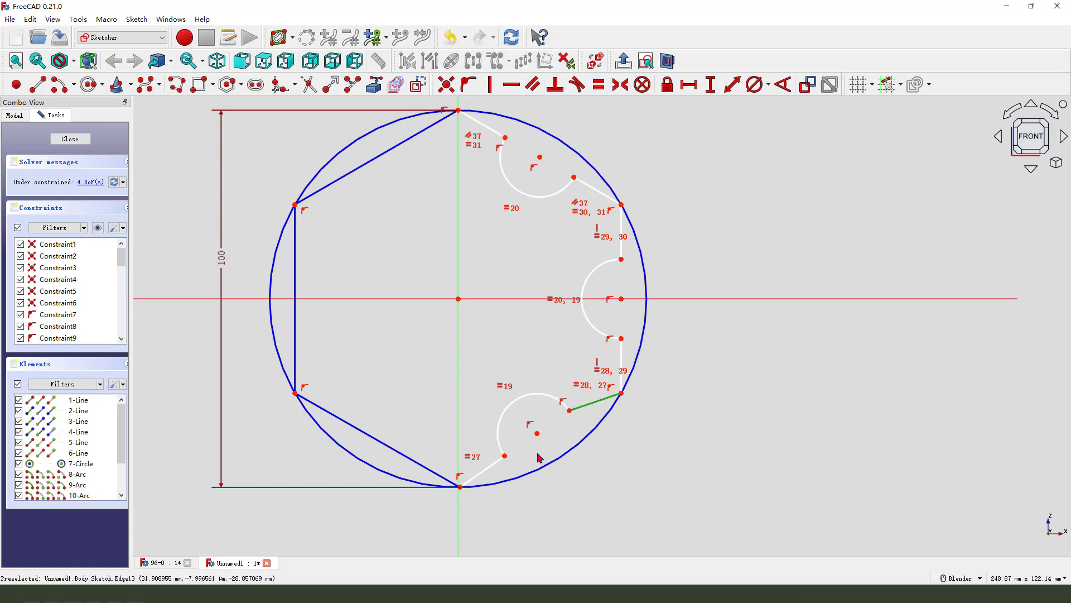
click(482, 472)
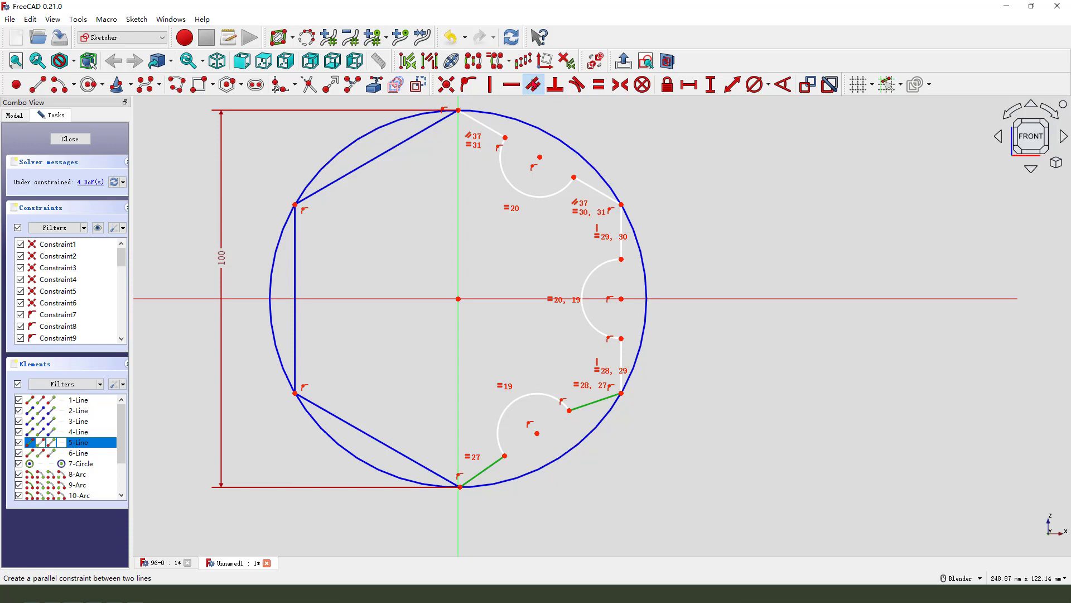
click(533, 85)
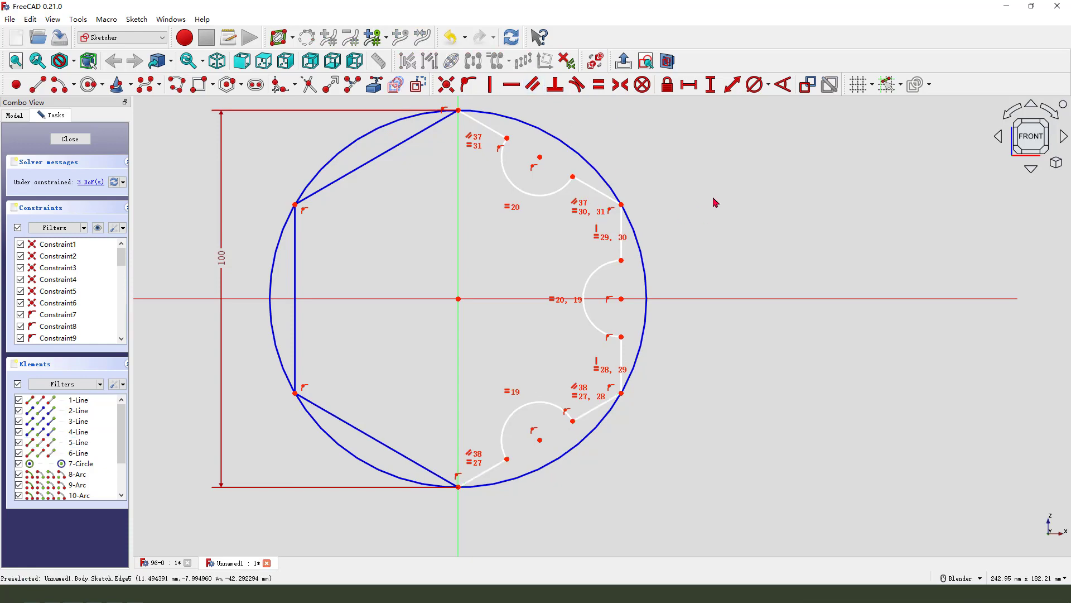
Set the upper arc's diameter to 25 mm.
click(519, 196)
click(754, 85)
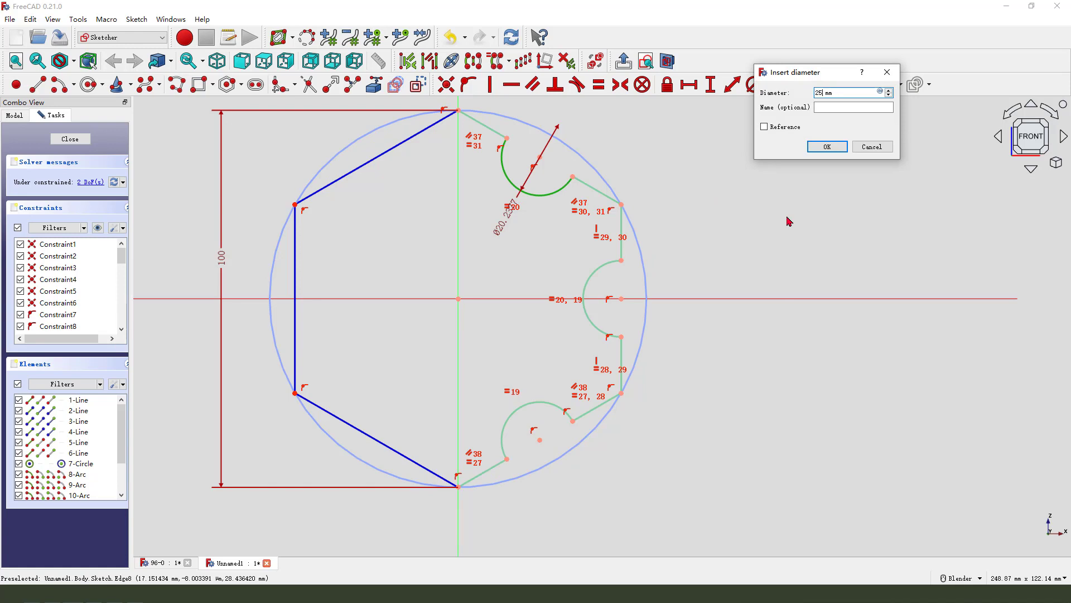
text(25)
key(Return)
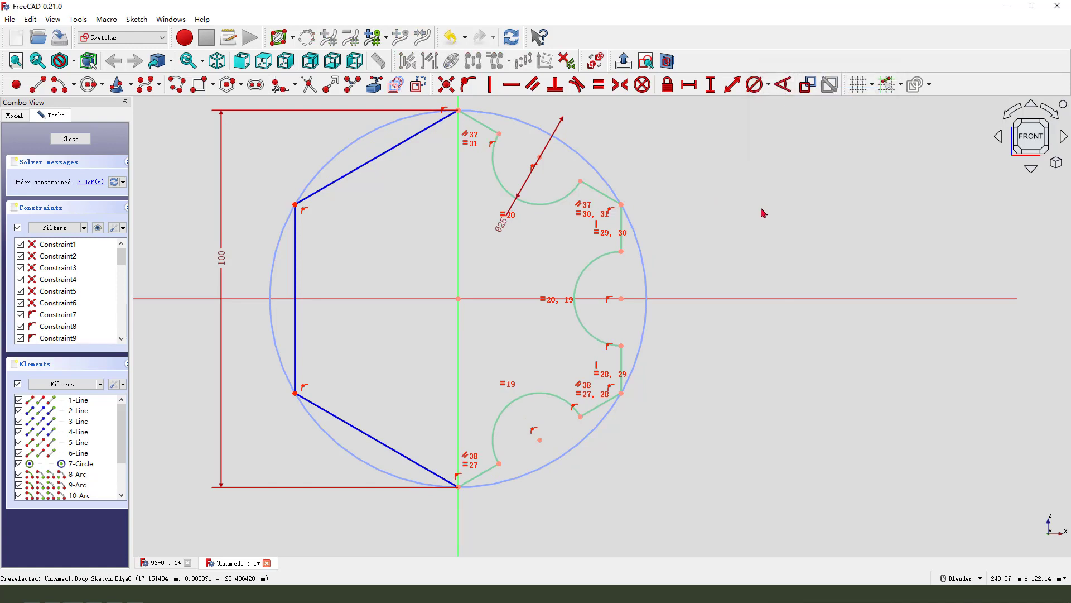
Close the half profile with a vertical line from the hexagon's top vertex to its bottom vertex.
click(38, 84)
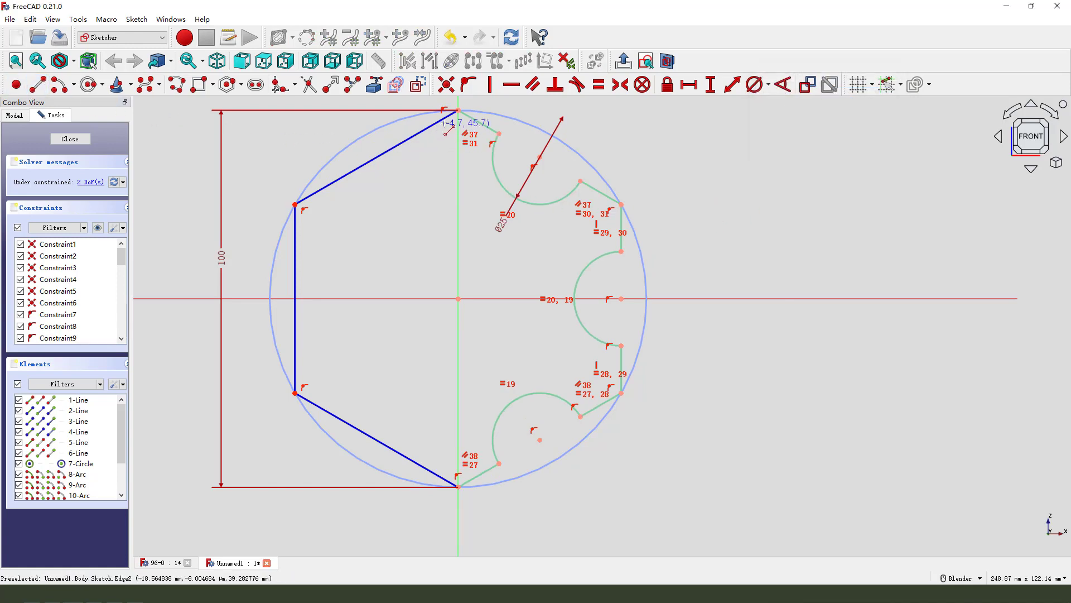
click(459, 110)
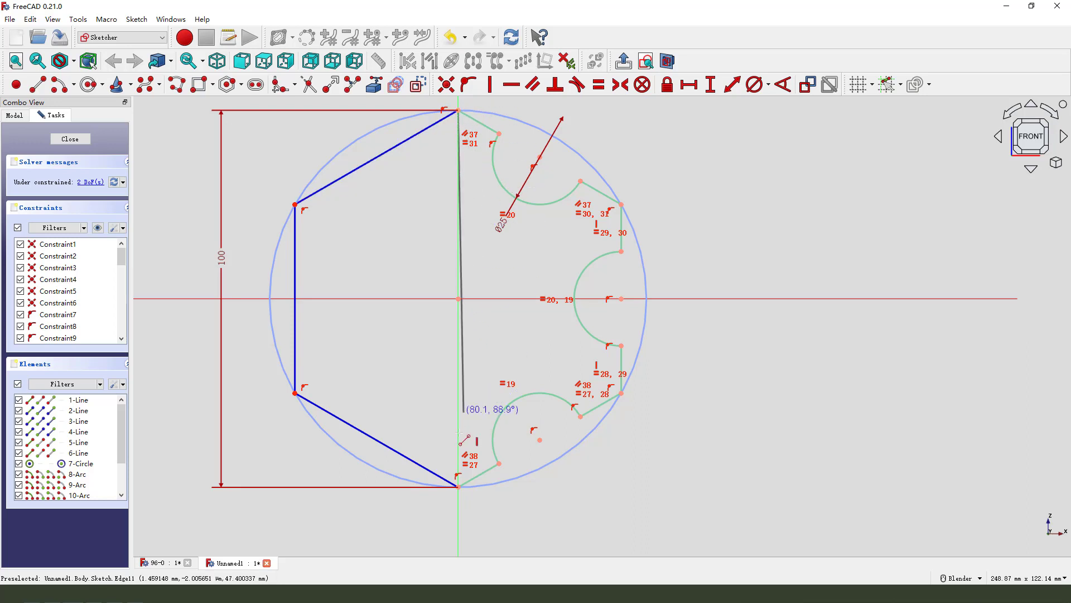
click(458, 486)
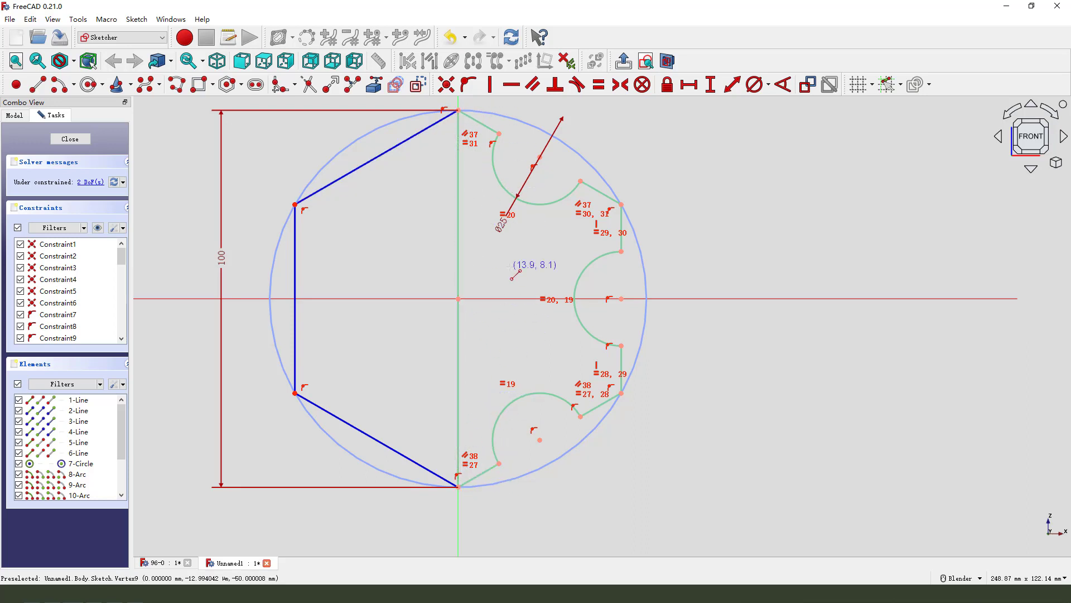
Reposition the diameter and overall height dimension labels, and finish editing the sketch.
drag(502, 229, 527, 266)
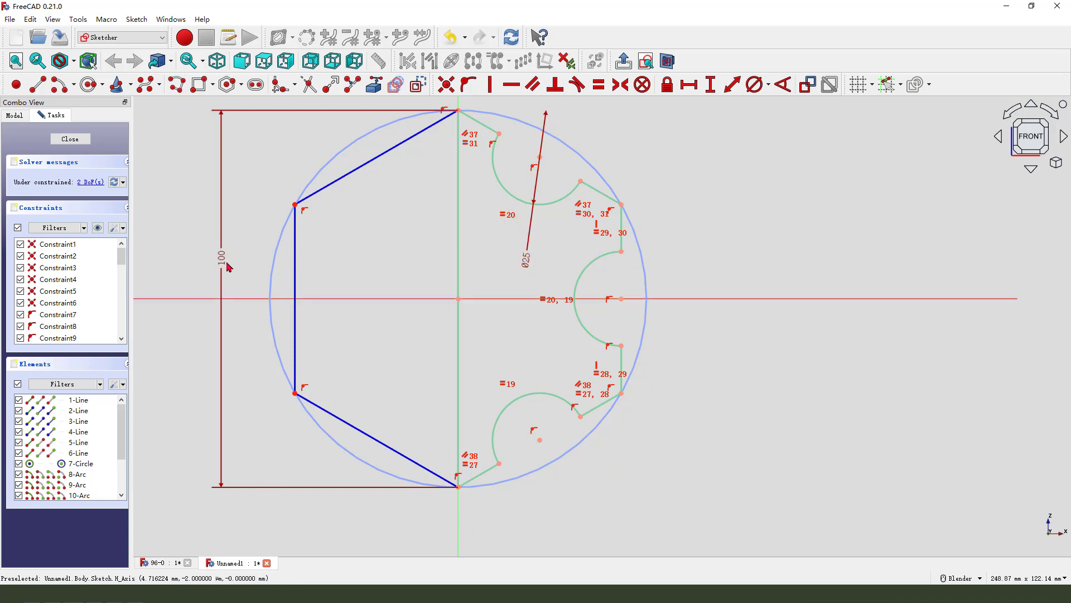
drag(222, 263, 225, 272)
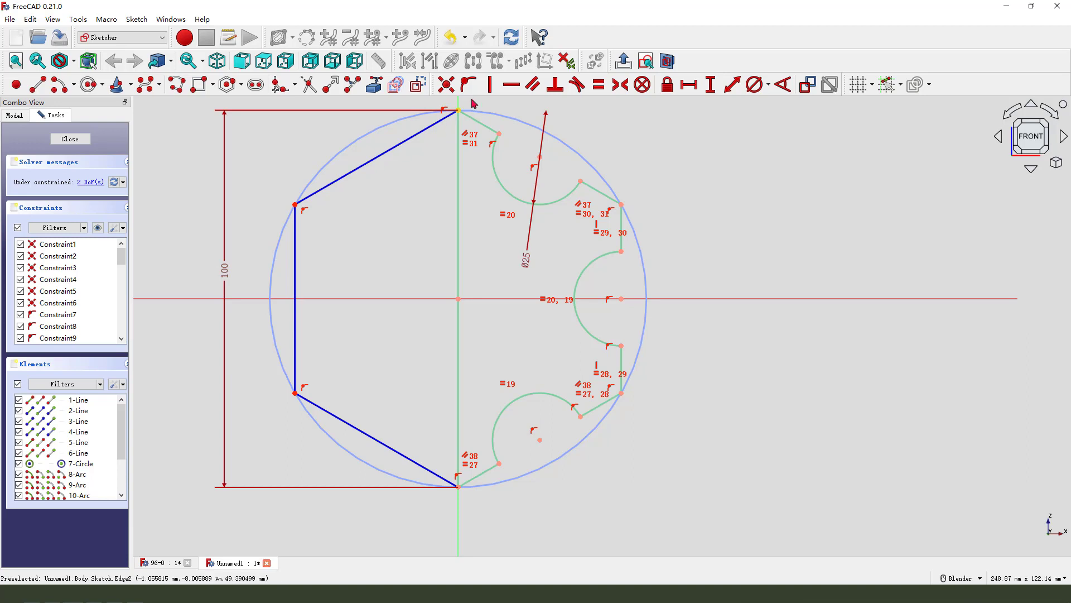
click(628, 61)
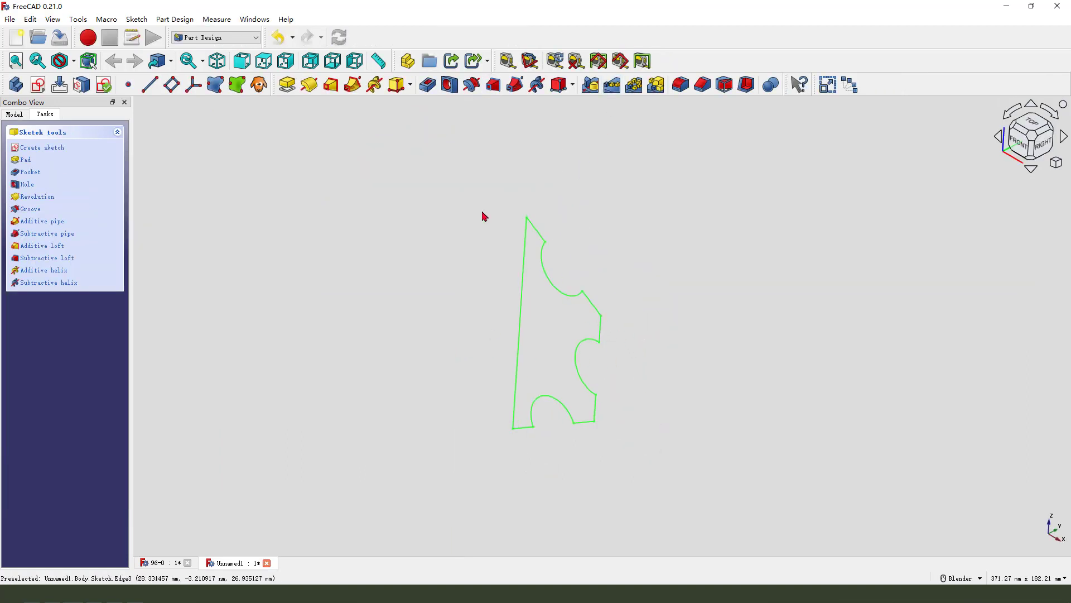
Revolve the half profile 180° about the vertical sketch axis, reversed.
click(306, 89)
scroll(517, 256, down, 3)
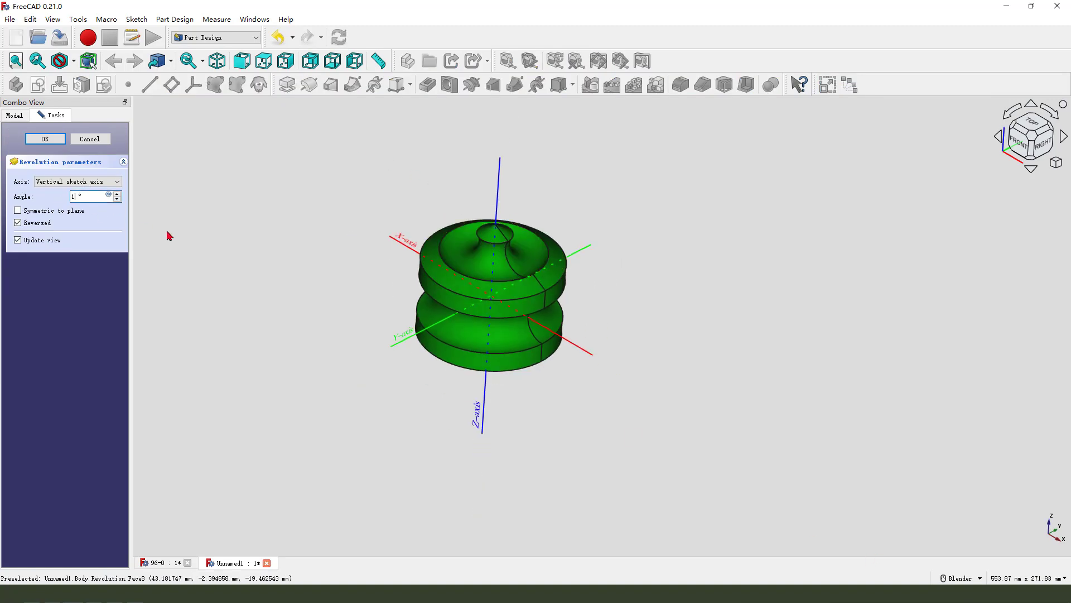
middle_drag(555, 301, 484, 328)
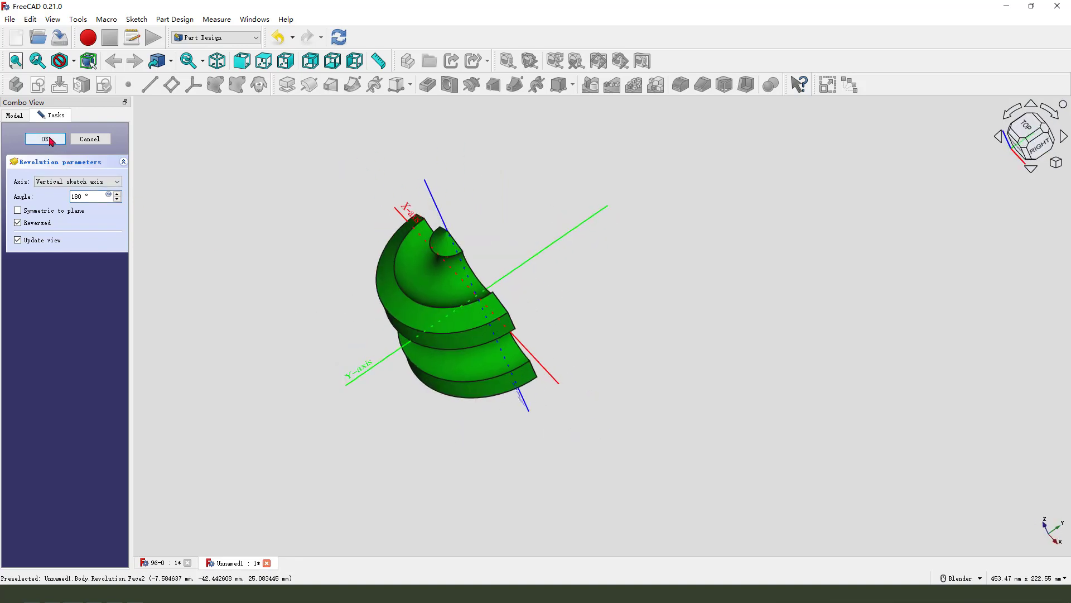
click(54, 138)
middle_drag(239, 203, 363, 335)
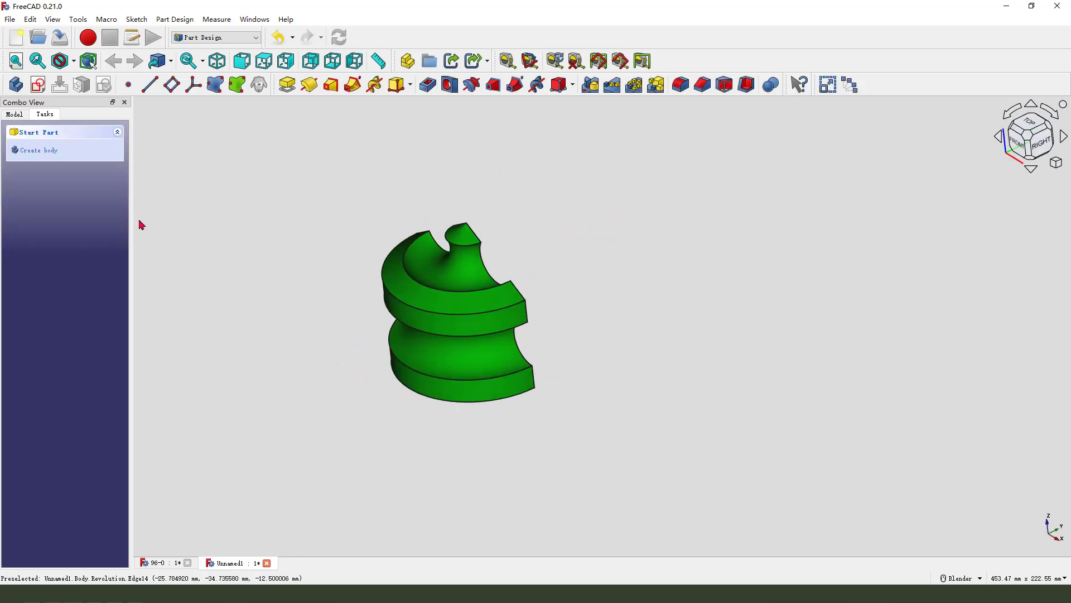
scroll(491, 329, up, 1)
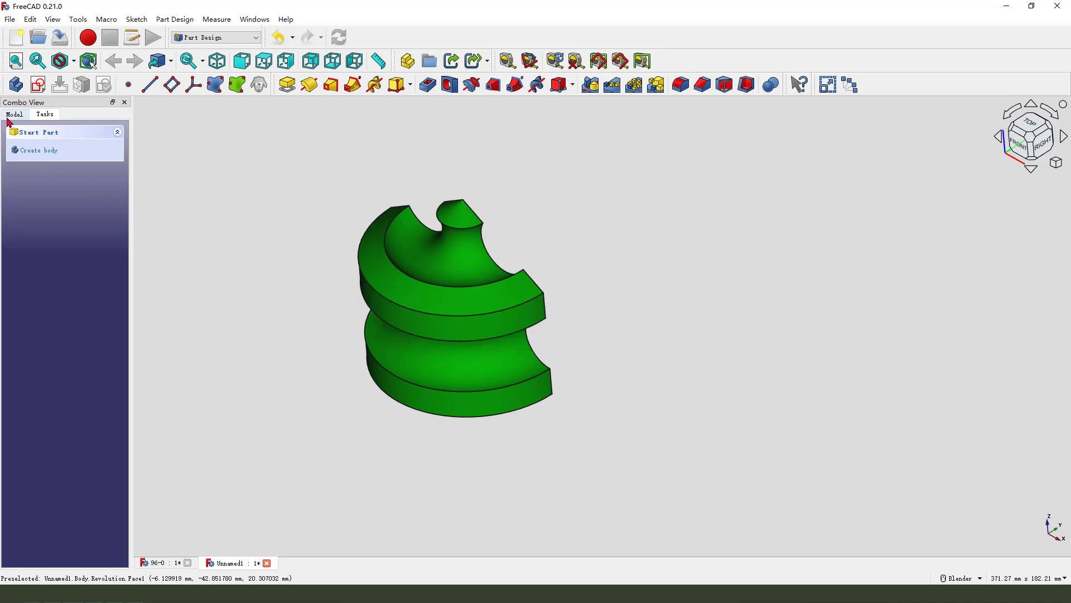
Create a new empty body in the document and undo its creation.
click(10, 115)
click(17, 151)
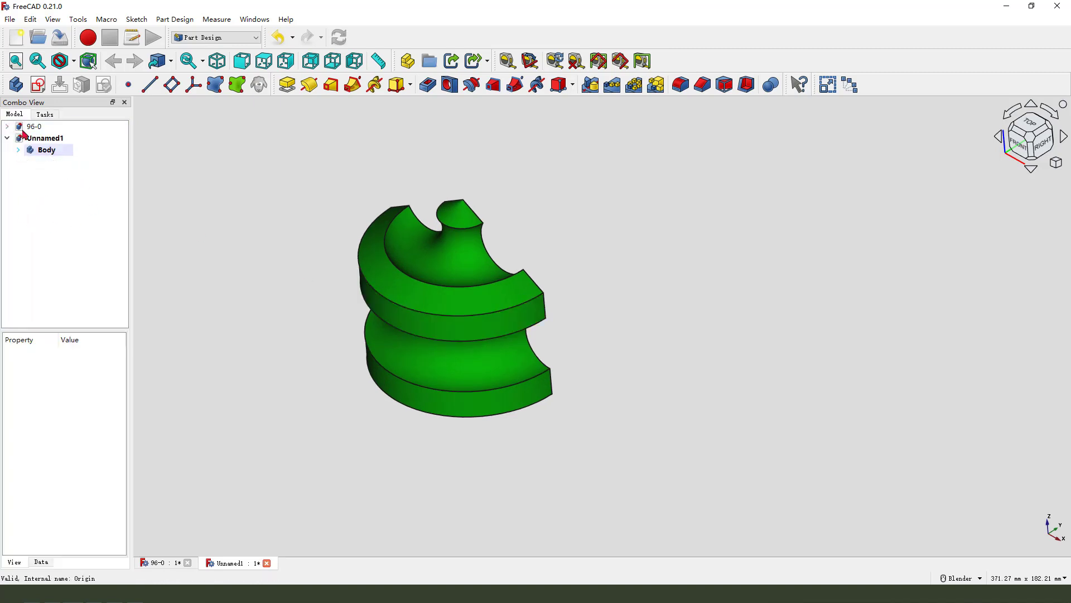
click(15, 85)
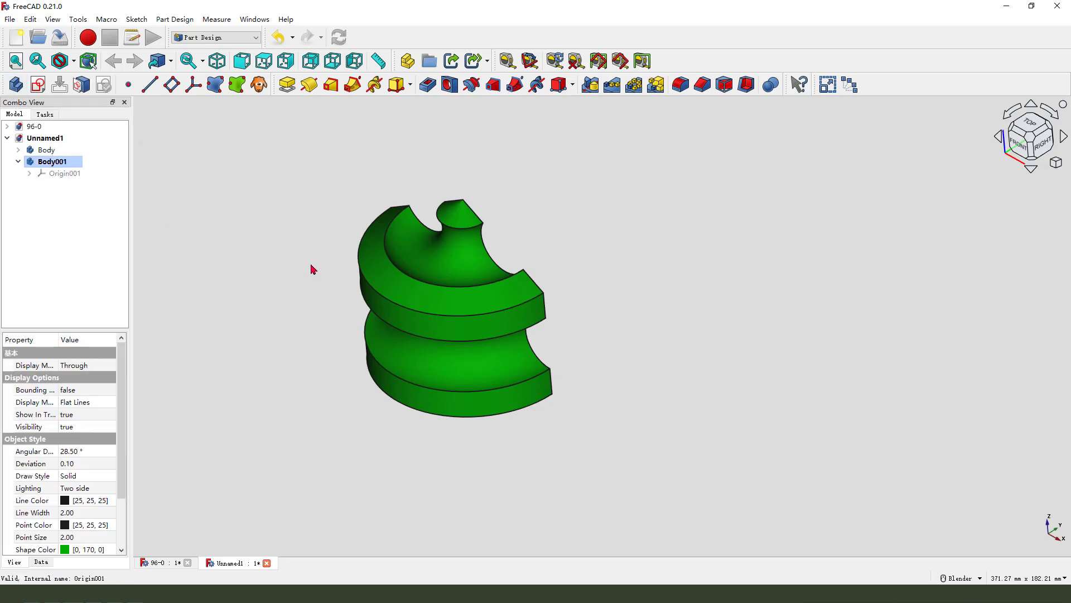
click(278, 38)
Create a clone of the revolved body.
click(58, 150)
click(149, 168)
click(56, 152)
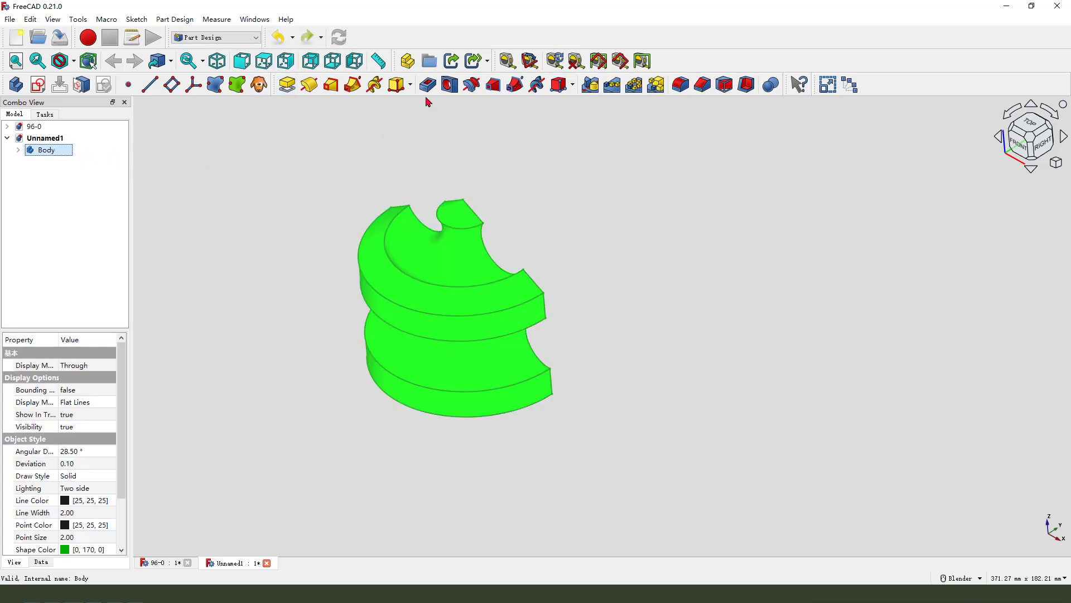
click(259, 84)
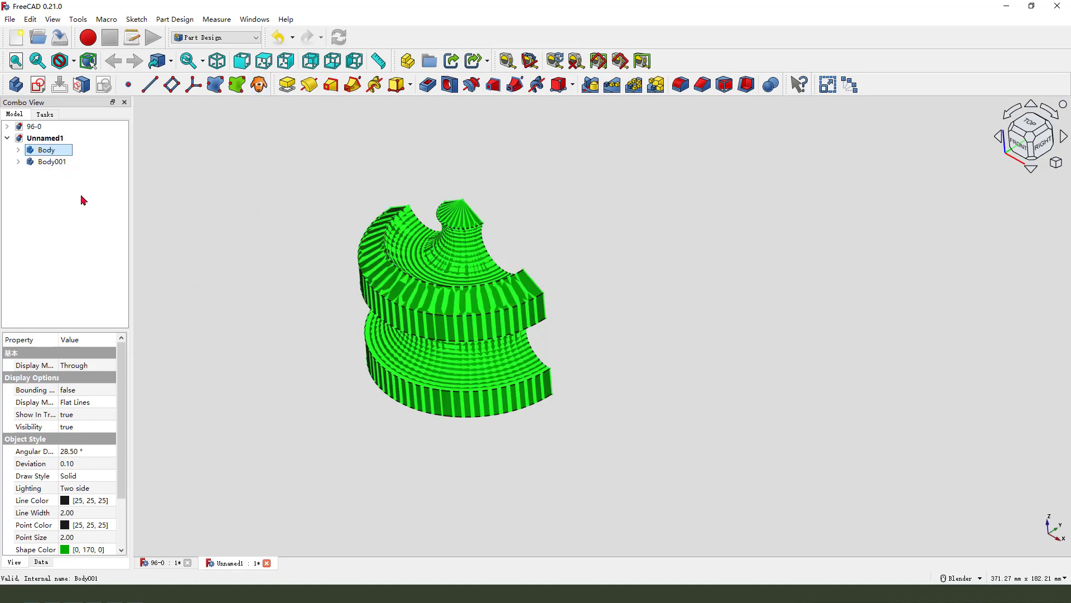
Transform the cloned body with a 180° rotation increment, rotating it 180° about the vertical Z axis.
mouse_move(67, 161)
mouse_down()
mouse_move(95, 161)
mouse_move(338, 308)
mouse_move(407, 327)
mouse_up()
mouse_move(370, 297)
mouse_down()
mouse_move(374, 335)
mouse_move(362, 336)
mouse_up()
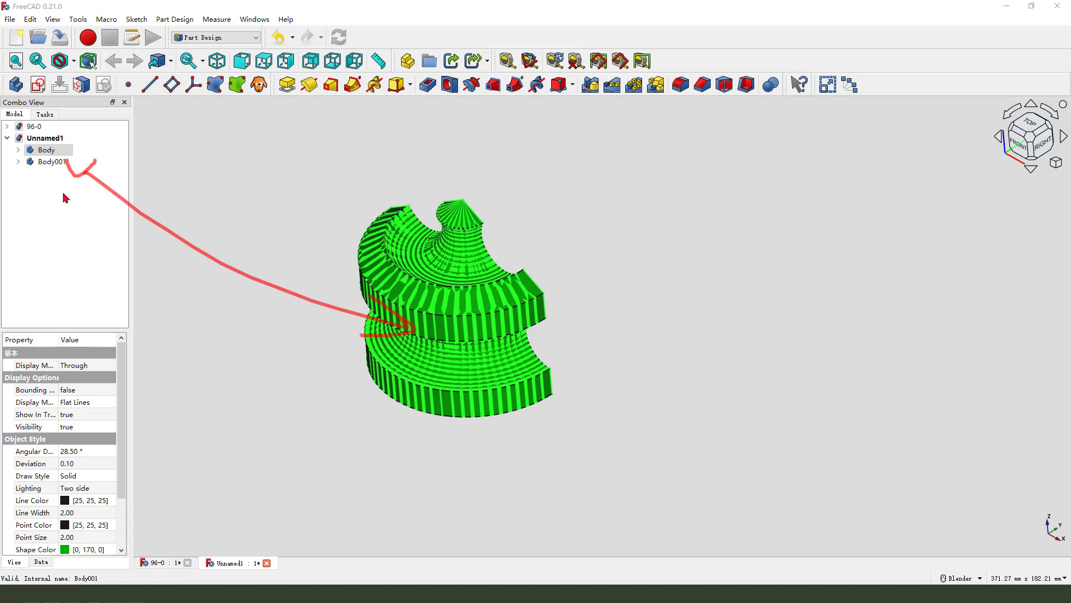
click(43, 163)
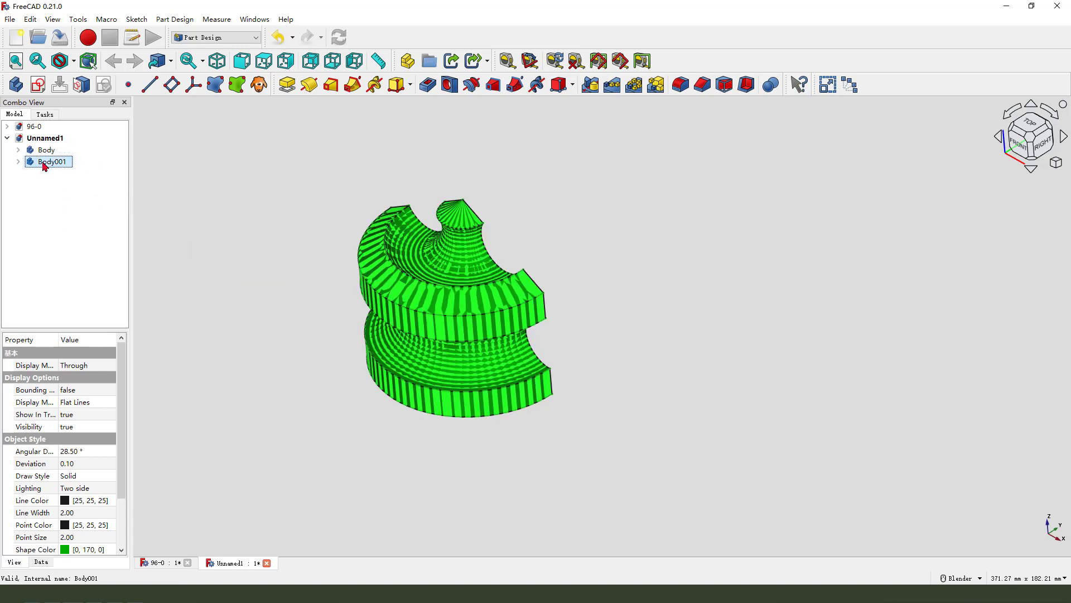
right_click(42, 162)
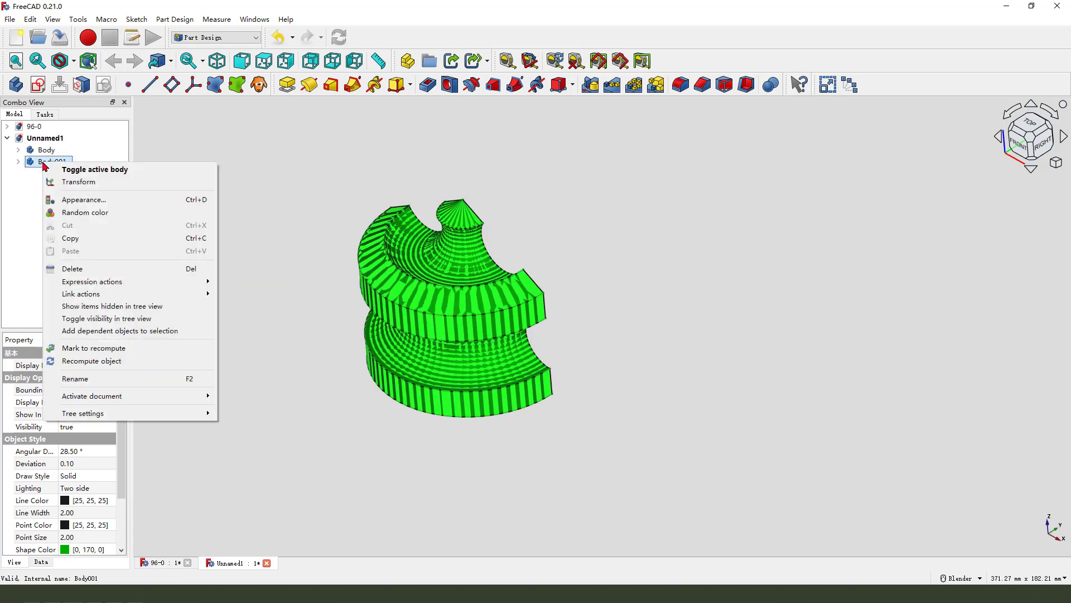
click(73, 183)
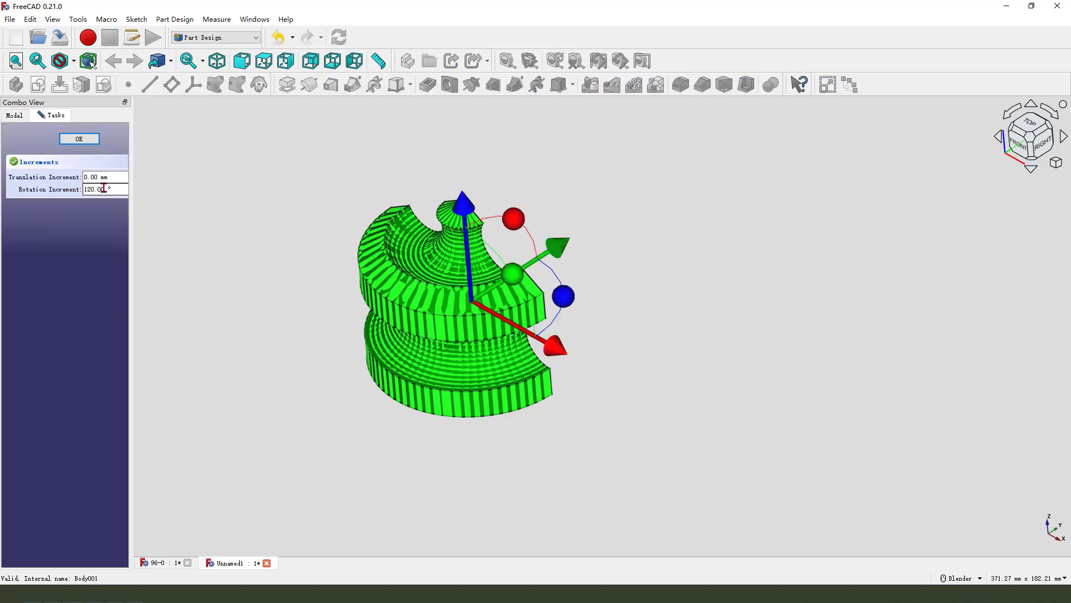
drag(111, 190, 65, 191)
drag(134, 167, 168, 163)
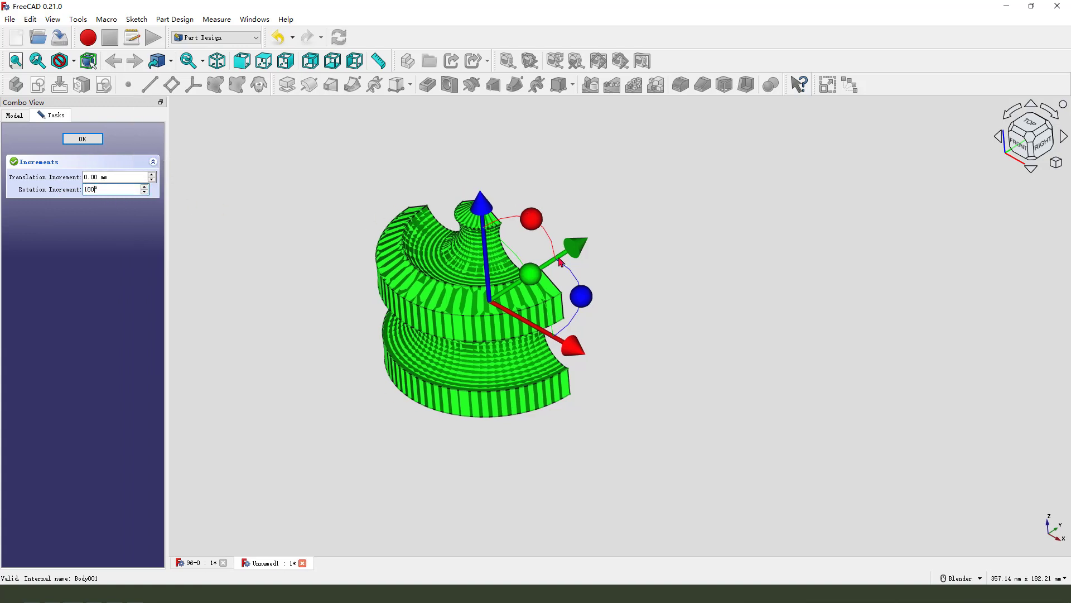
drag(584, 302, 616, 327)
middle_drag(616, 327, 528, 410)
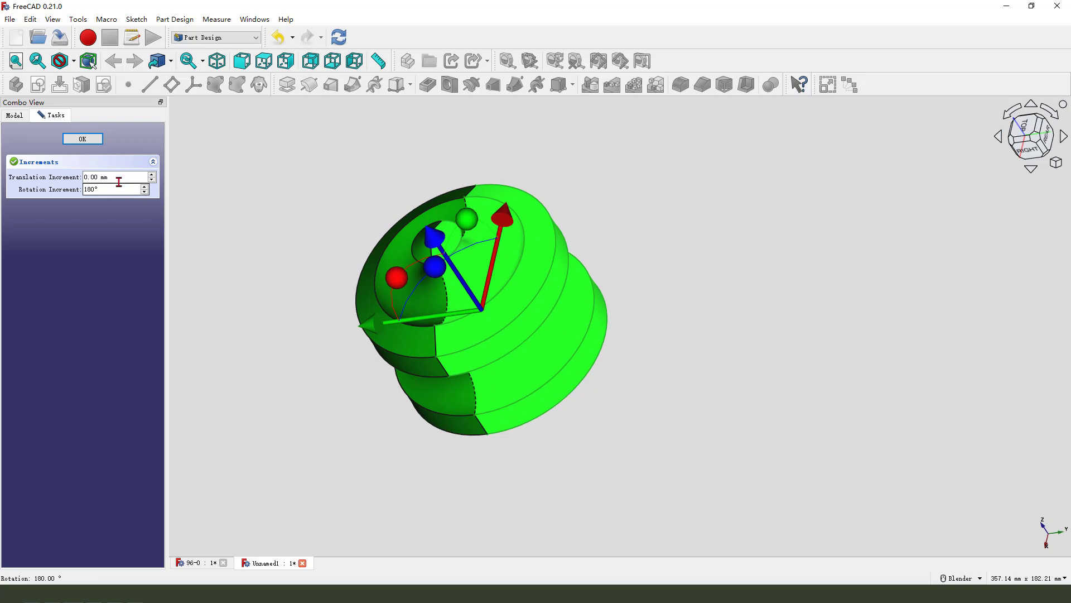
Set the rotation increment to 120°, rotate the cloned body by -120° about its Y axis, and finish the transform.
middle_drag(565, 342, 497, 340)
mouse_move(477, 255)
mouse_down()
mouse_move(404, 427)
mouse_move(457, 491)
mouse_move(507, 485)
mouse_up()
drag(533, 465, 526, 463)
key(Escape)
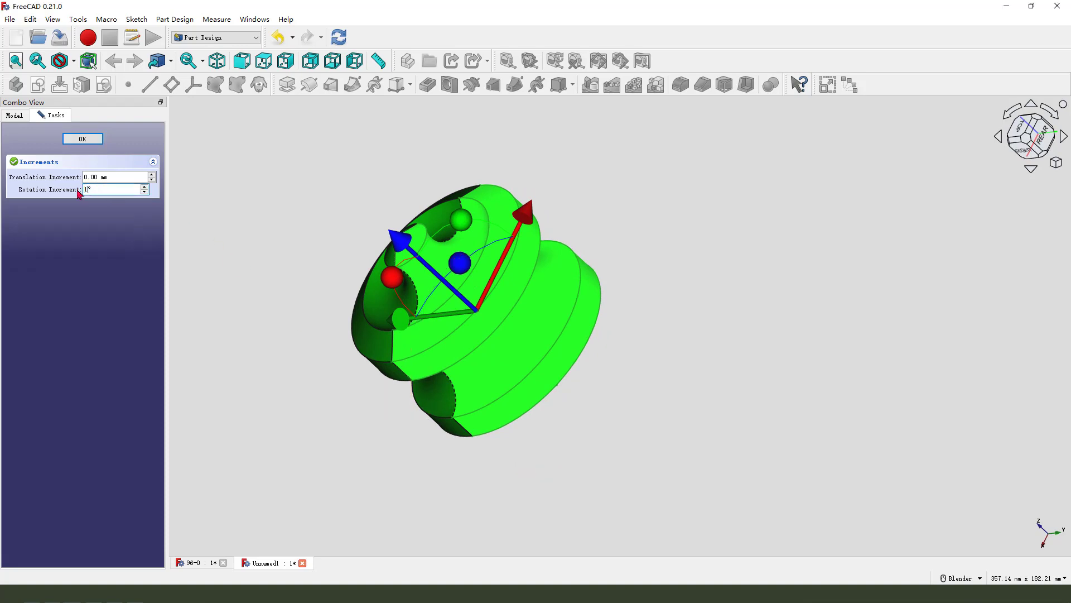
middle_drag(636, 314, 658, 332)
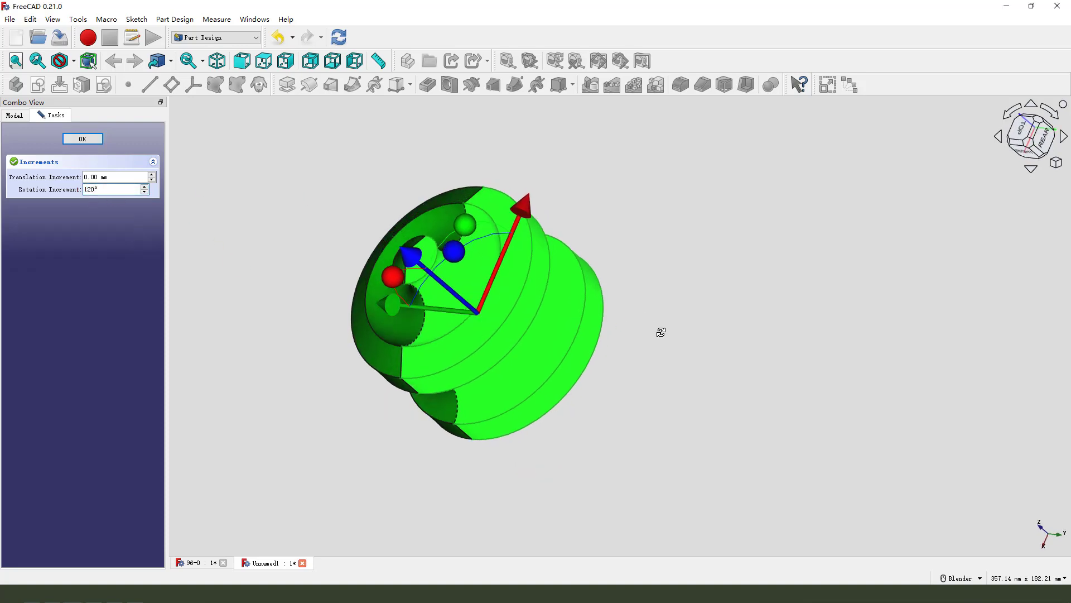
mouse_move(473, 194)
mouse_down()
mouse_move(438, 325)
mouse_move(445, 382)
mouse_up()
key(Escape)
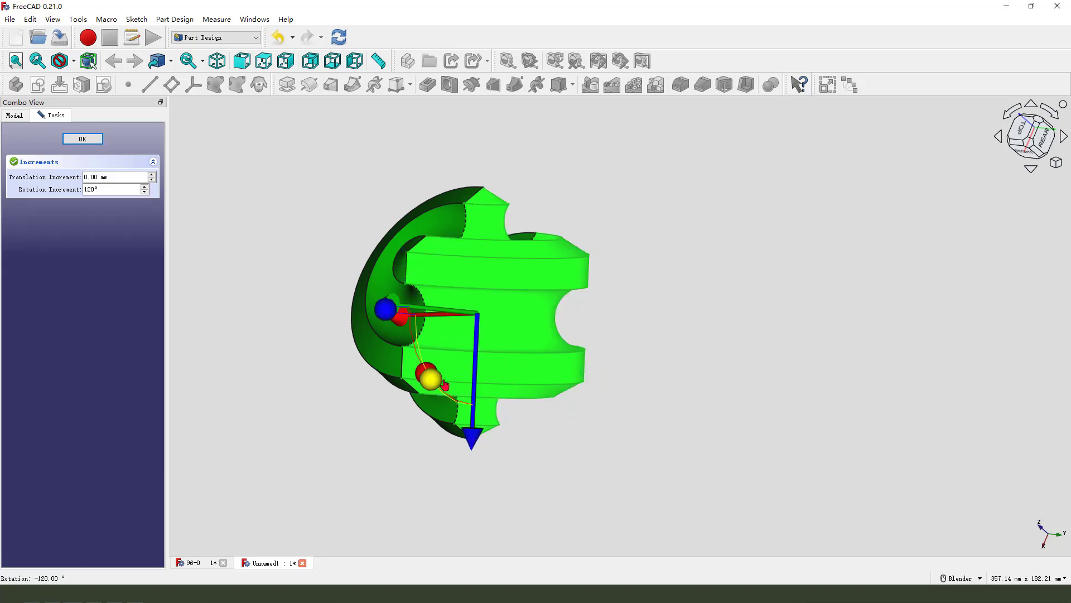
click(83, 138)
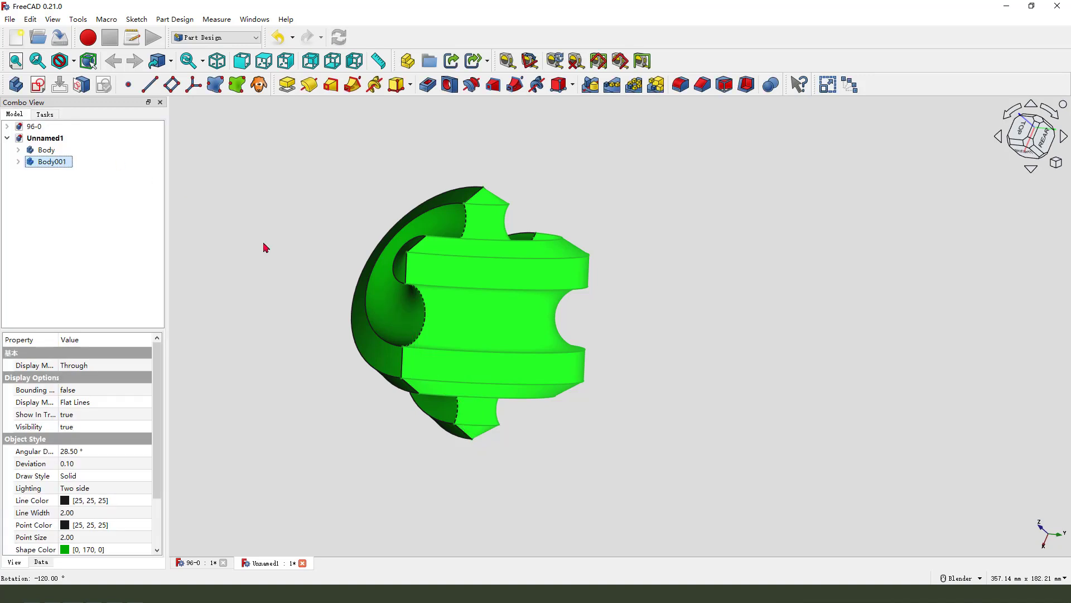
middle_drag(552, 364, 601, 352)
click(601, 352)
scroll(462, 192, down, 3)
scroll(416, 357, up, 3)
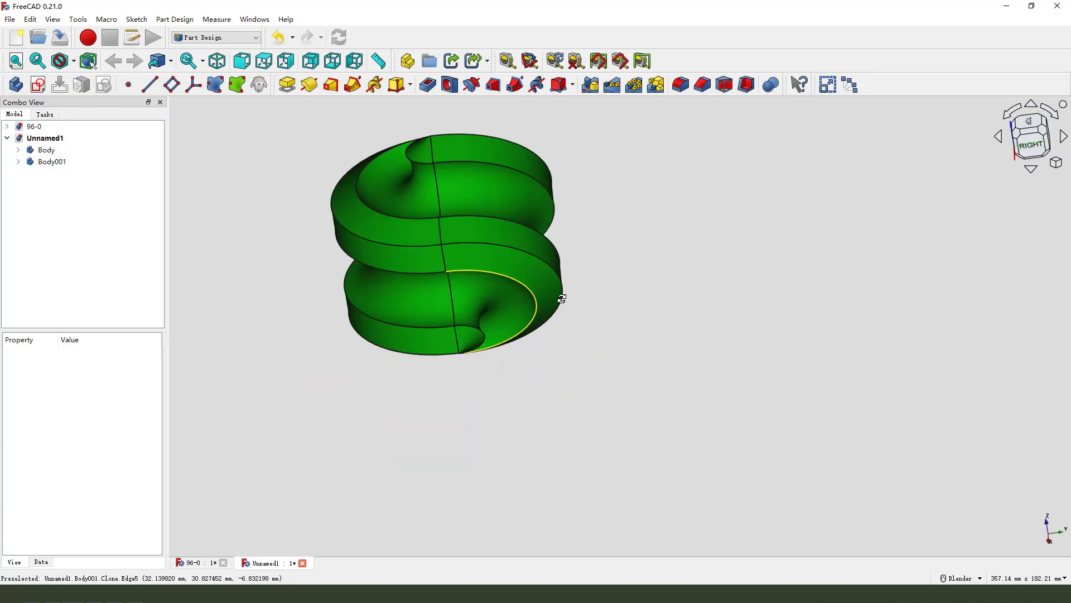